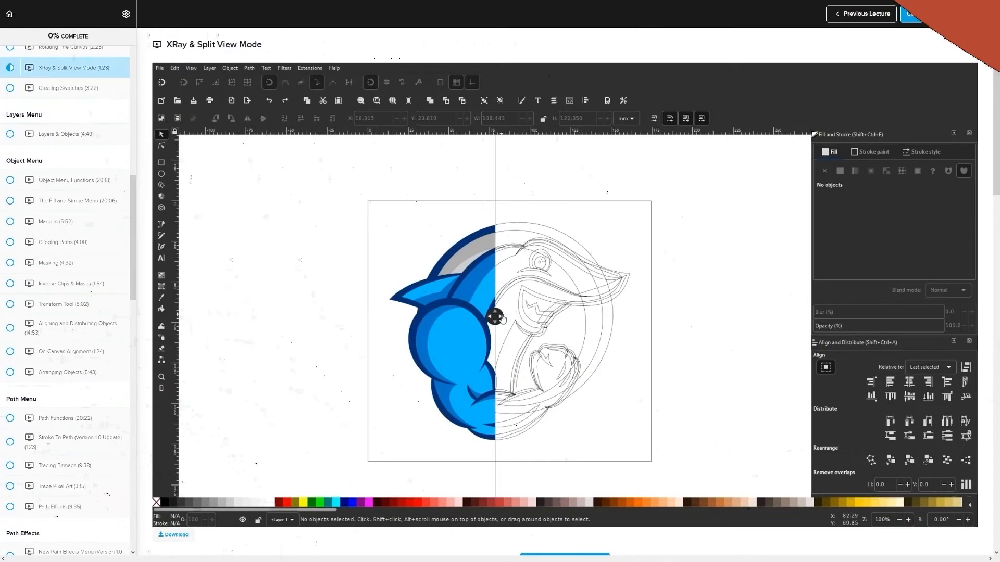
left_click_drag(487, 324, 540, 324)
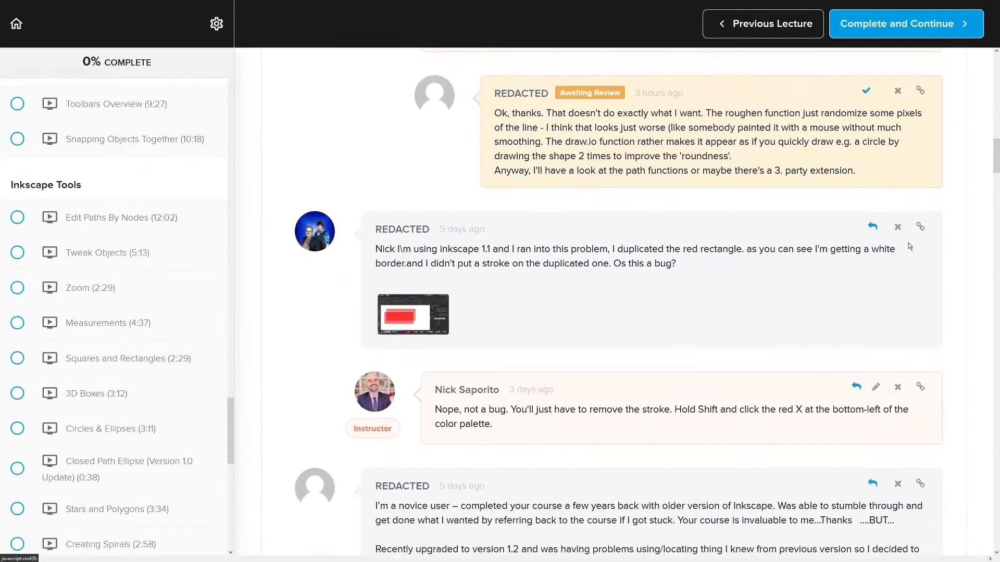
scroll(909, 243, "down", 2)
scroll(933, 239, "down", 8)
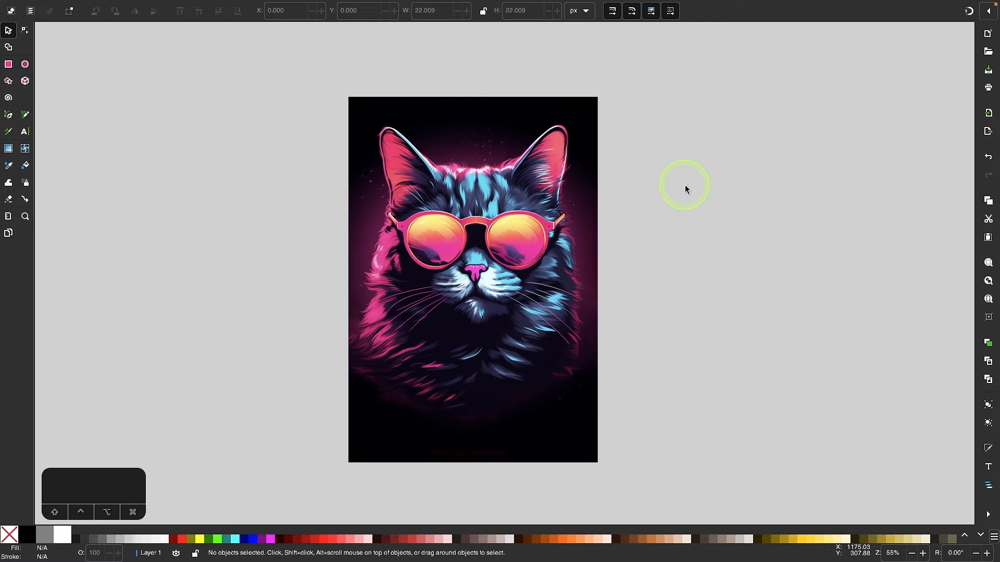
left_click(510, 166)
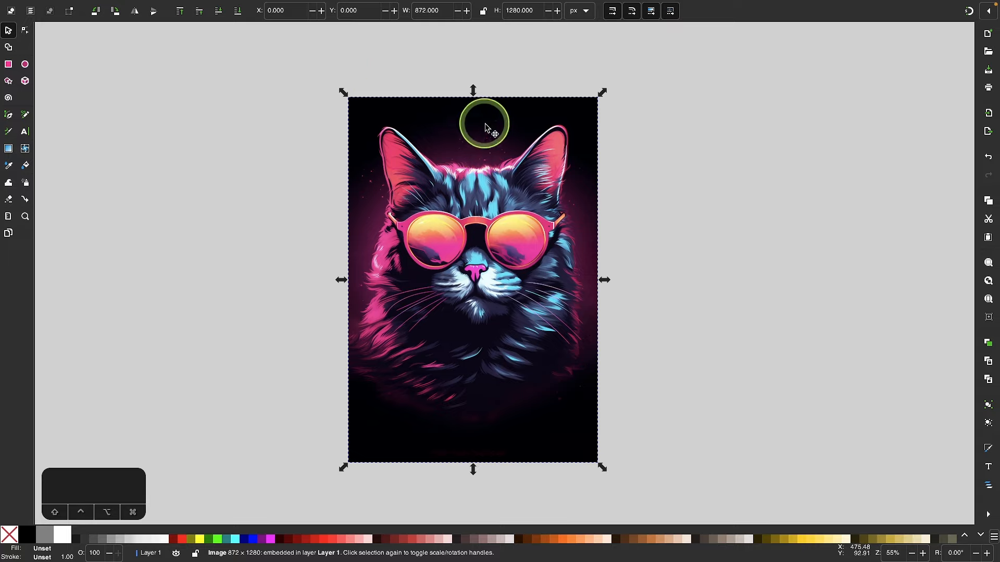
left_click(671, 292)
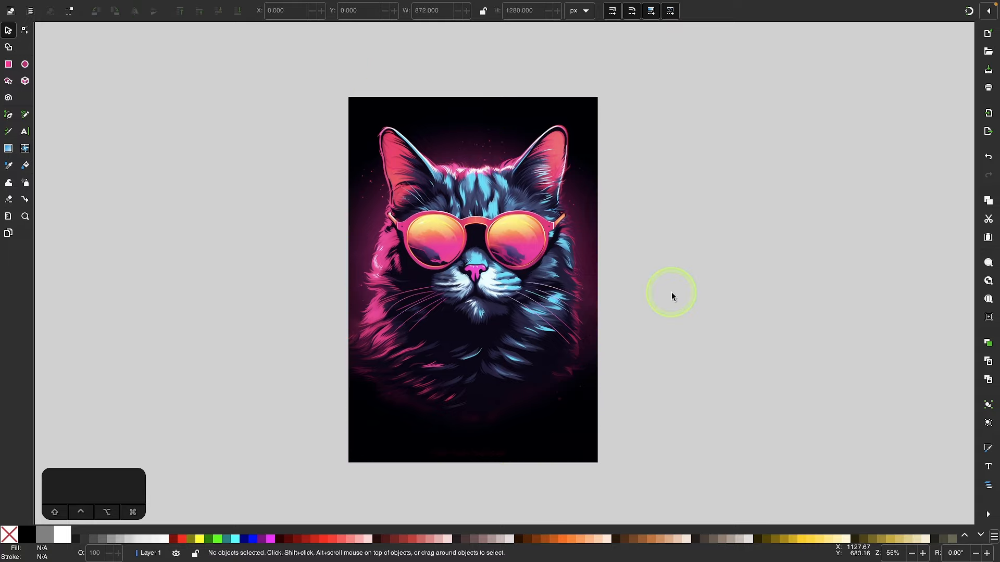
Step: Open Layers and Objects and add a new layer named Layer 2 above the current one
scroll(671, 292, "right", 2)
mouse_move(207, 9)
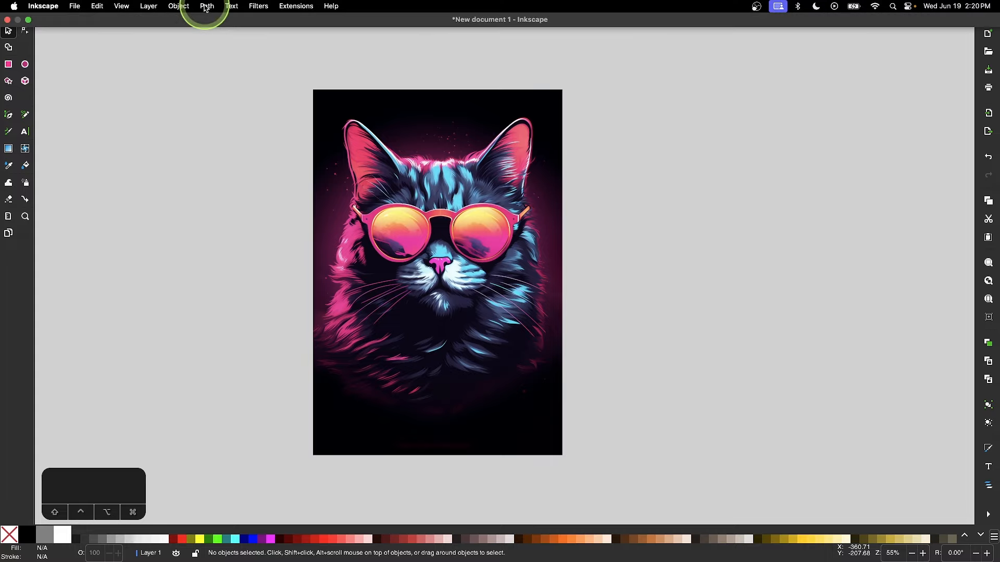
left_click(151, 6)
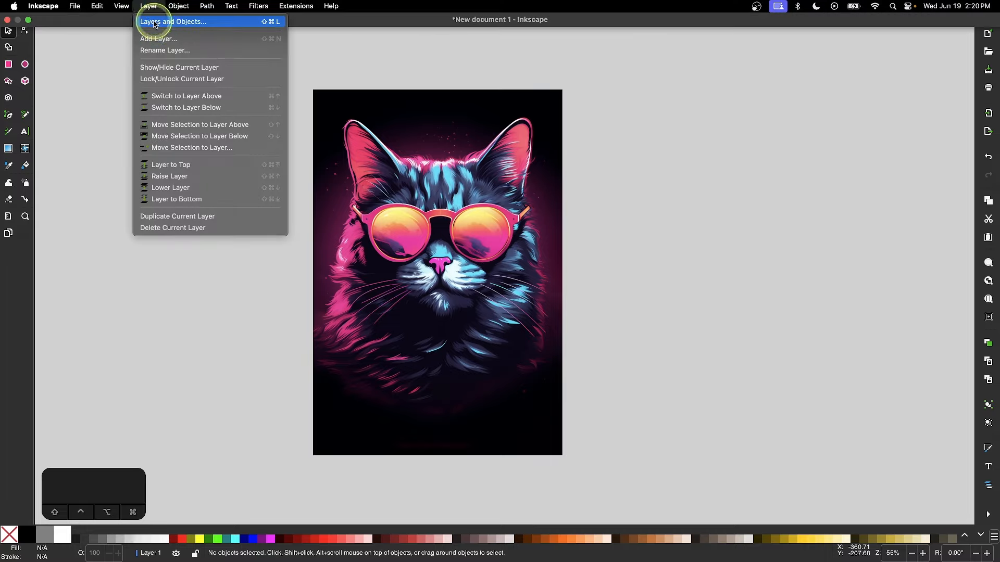
left_click(155, 24)
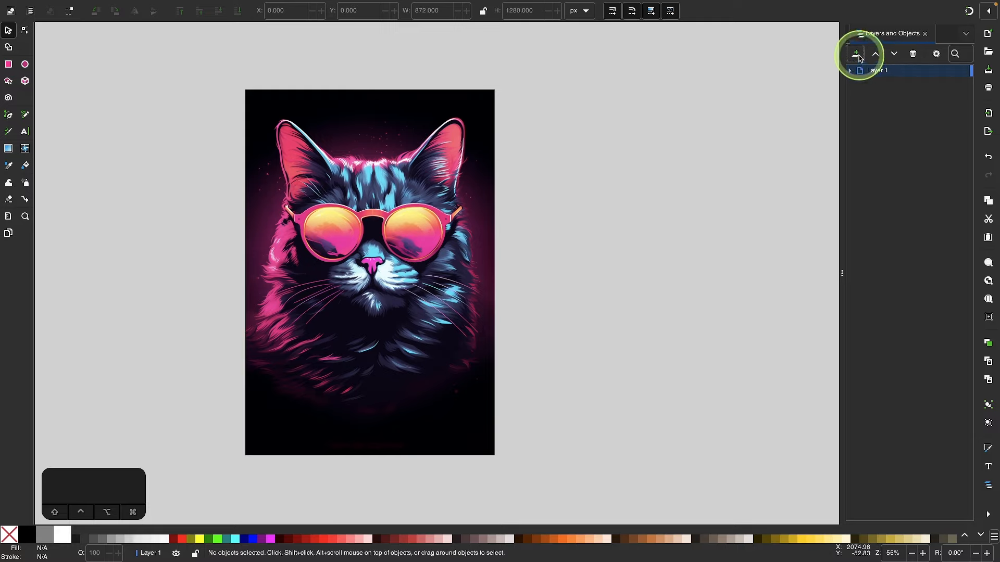
left_click(857, 56)
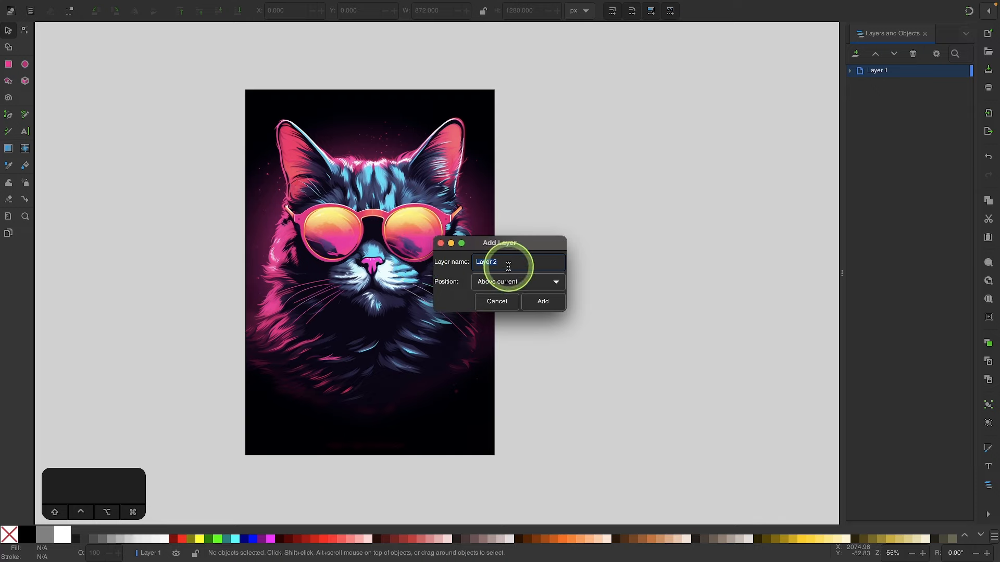
left_click(545, 302)
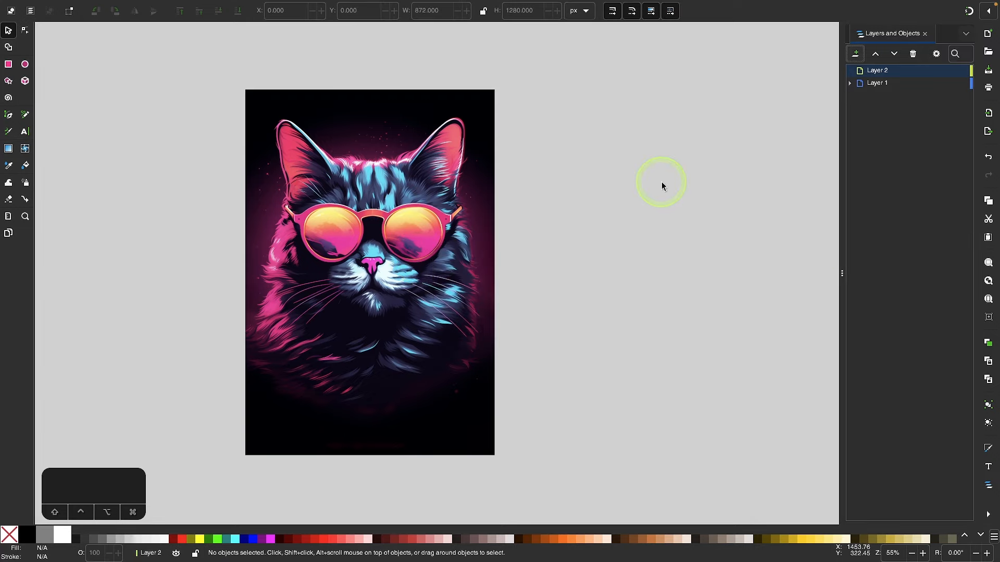
Step: Draw a small circle about 22 px in diameter on Layer 2, outside the page above the image's upper-left corner
scroll(313, 174, "up", 3)
scroll(313, 174, "left", 2)
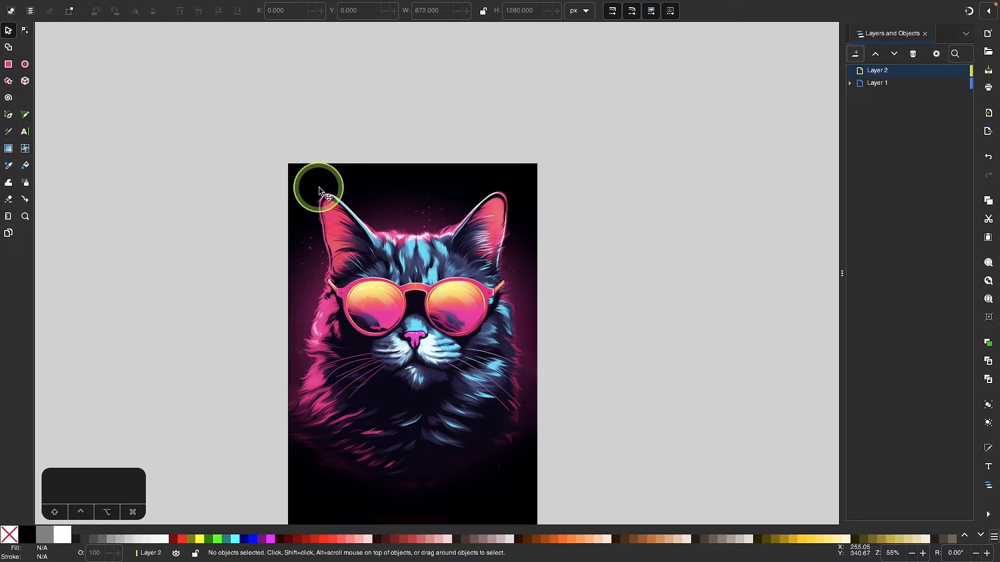
scroll(308, 165, "up", 4)
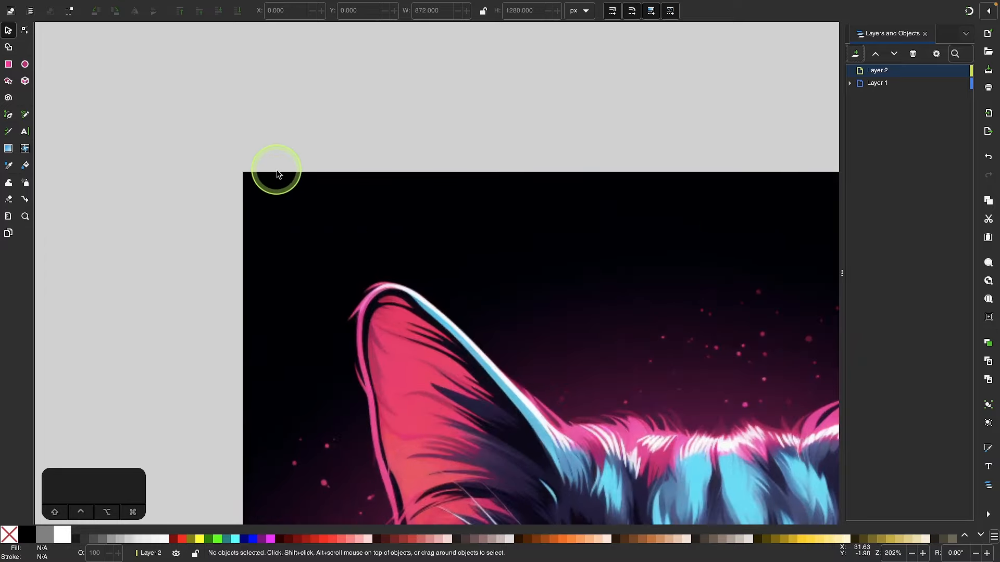
left_click(25, 65)
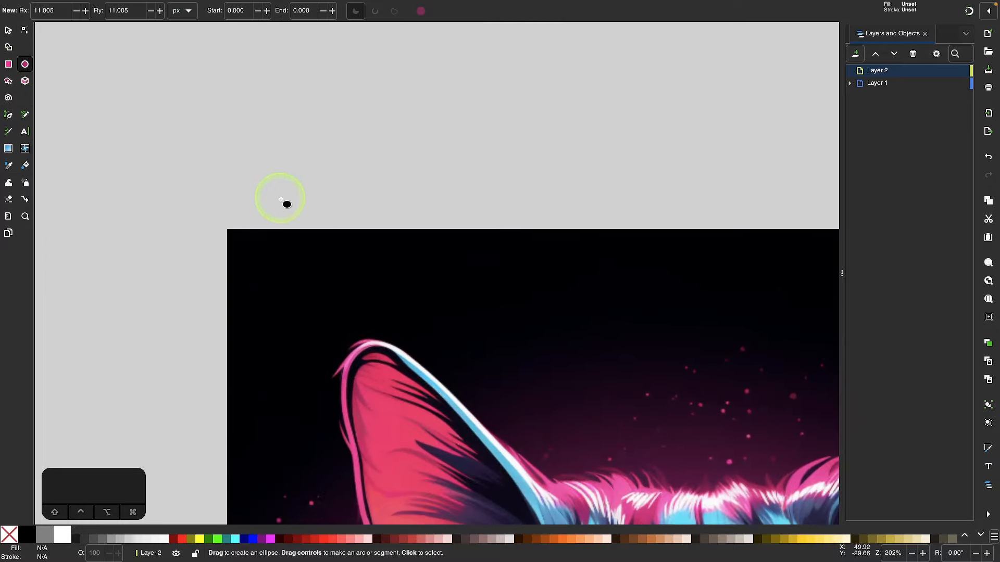
left_click_drag(205, 125, 233, 150)
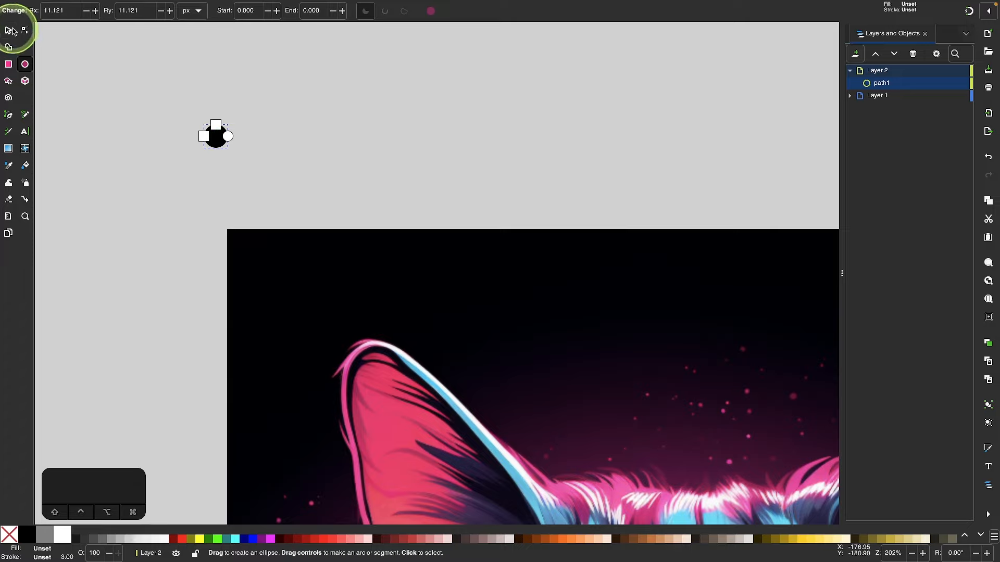
left_click(10, 31)
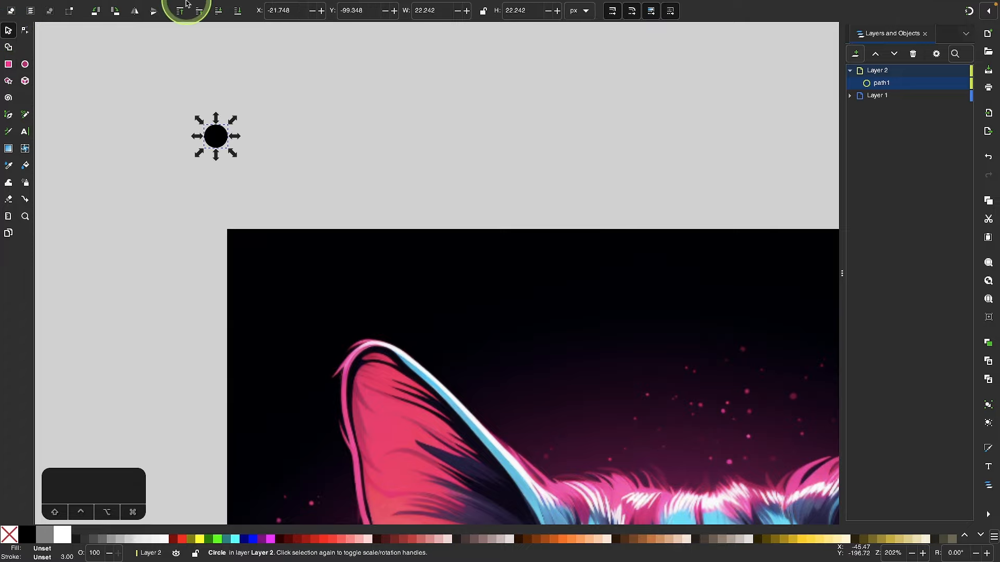
Step: Open Fill and Stroke and unset the circle's fill paint
left_click(173, 7)
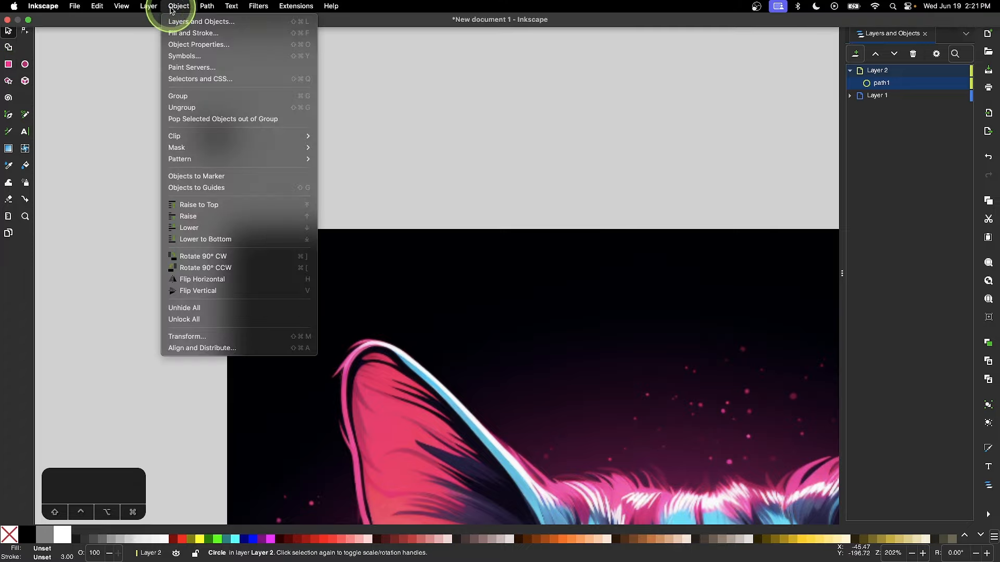
left_click(184, 33)
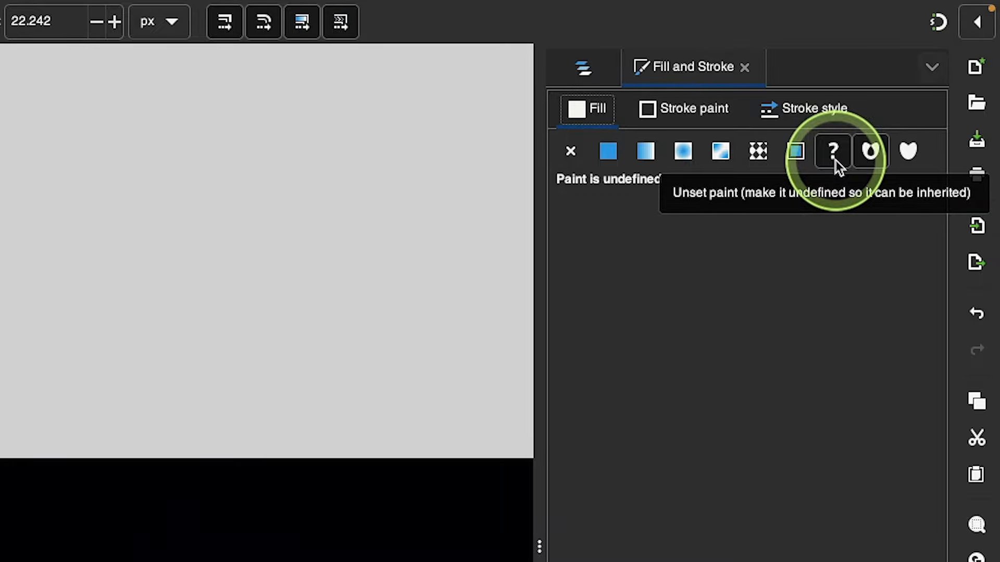
left_click(836, 162)
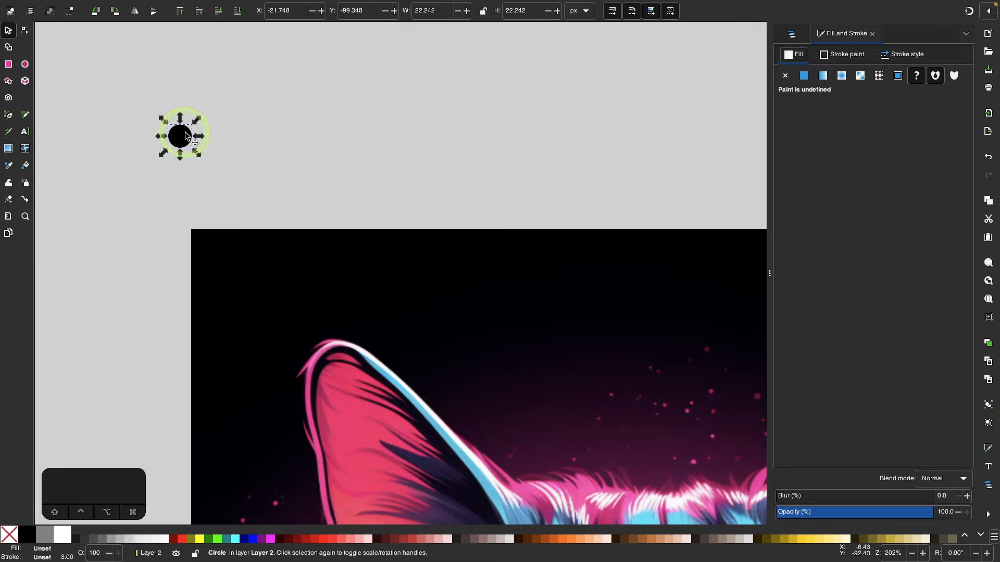
Step: Move the circle onto the image, just inside its upper-left corner
scroll(277, 279, "down", 5)
scroll(277, 279, "right", 2)
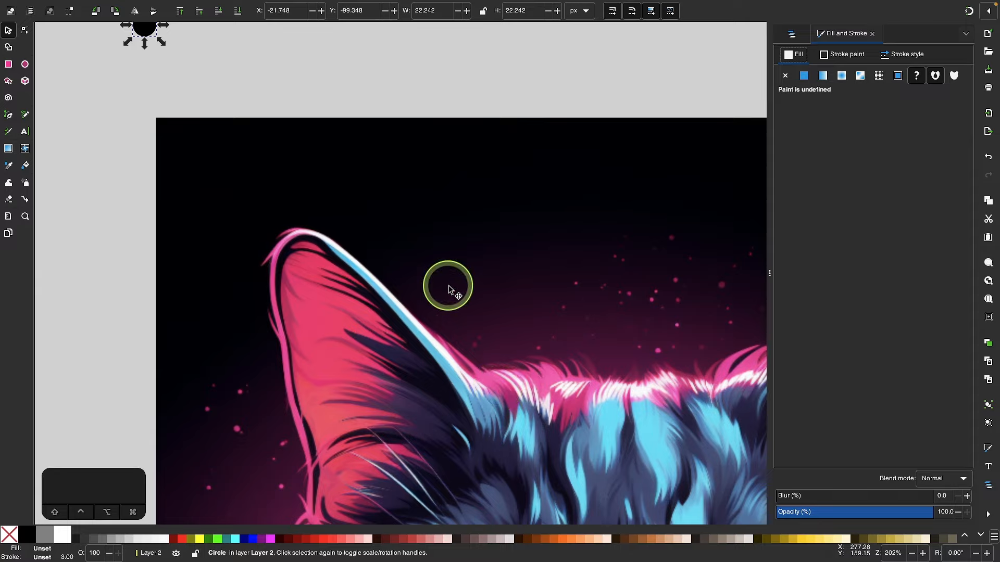
scroll(446, 286, "up", 5)
scroll(446, 286, "left", 2)
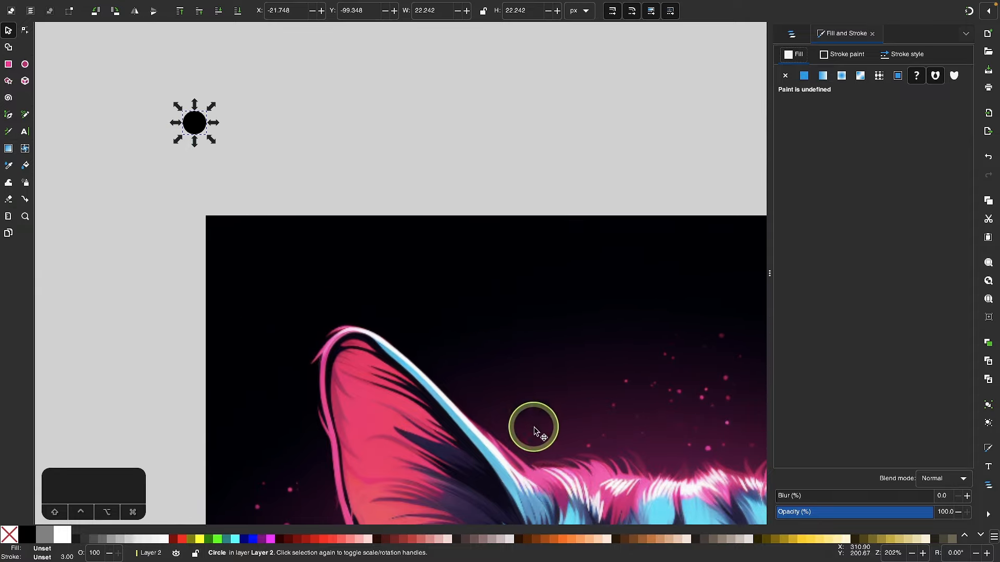
scroll(243, 218, "right", 2)
scroll(243, 218, "up", 1)
left_click_drag(177, 139, 206, 251)
scroll(317, 241, "left", 2)
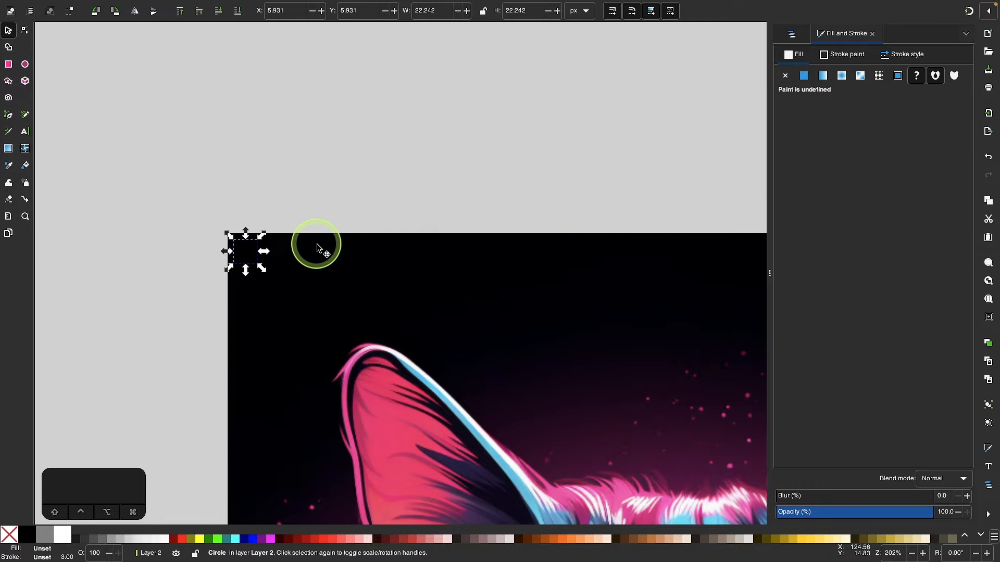
Step: Align the circle to the page's left and top edges with Align and Distribute, relative to Page
left_click(178, 7)
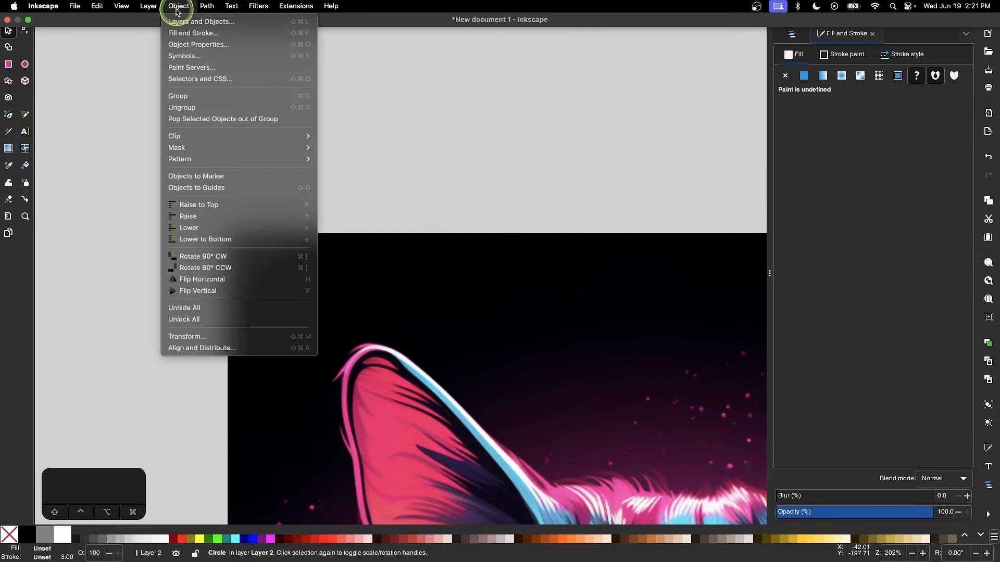
left_click(197, 348)
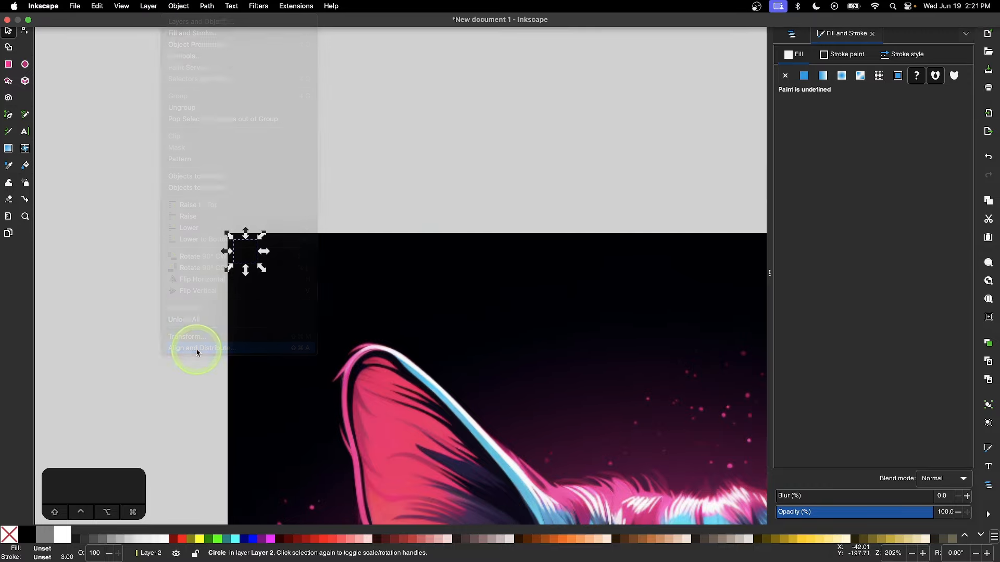
scroll(394, 334, "down", 1)
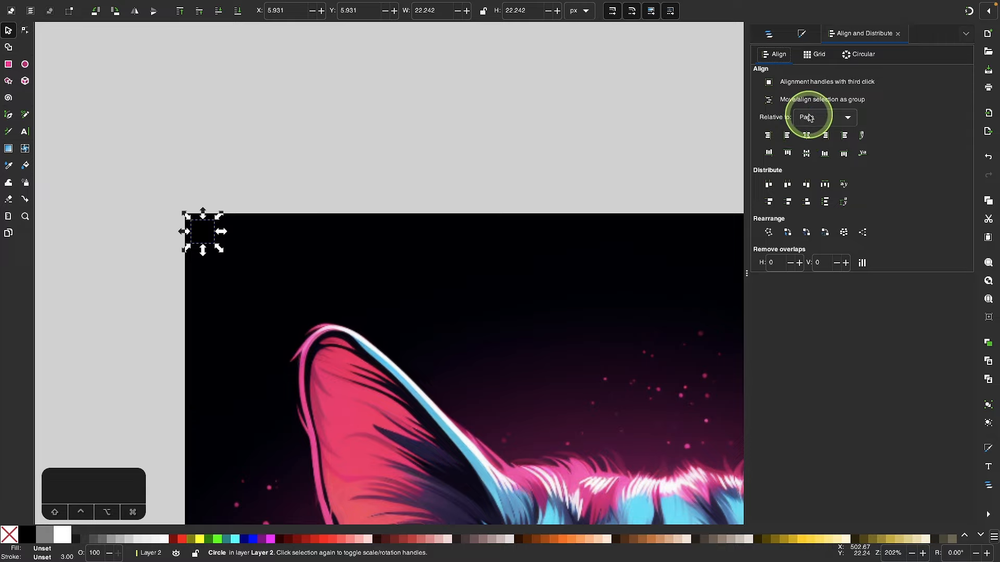
left_click(804, 117)
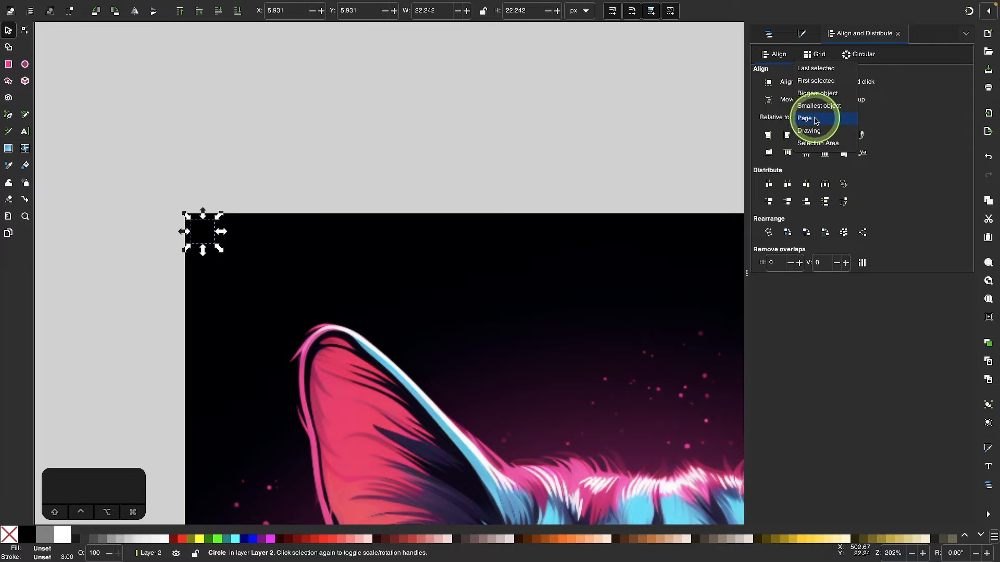
left_click(816, 120)
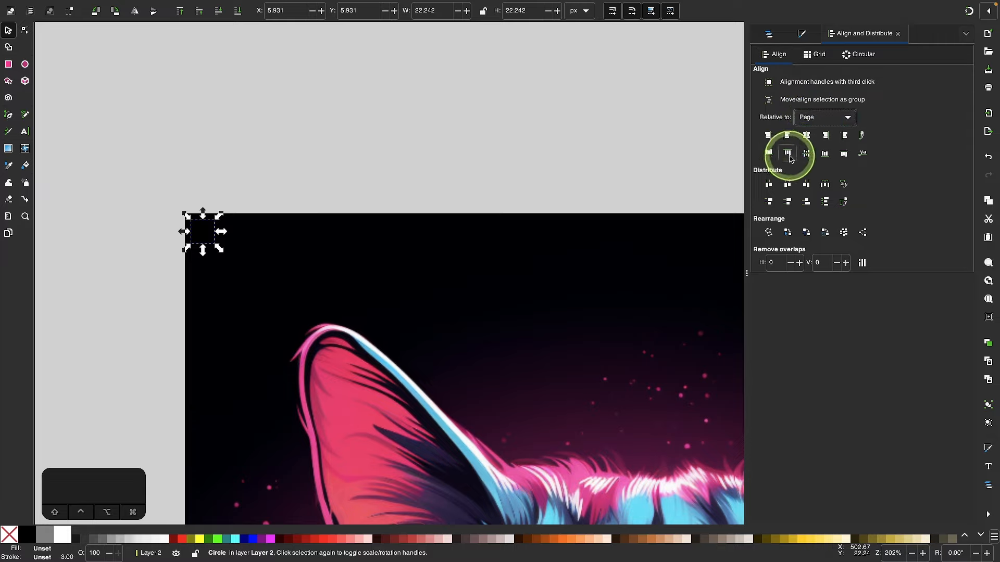
left_click(789, 155)
left_click(787, 136)
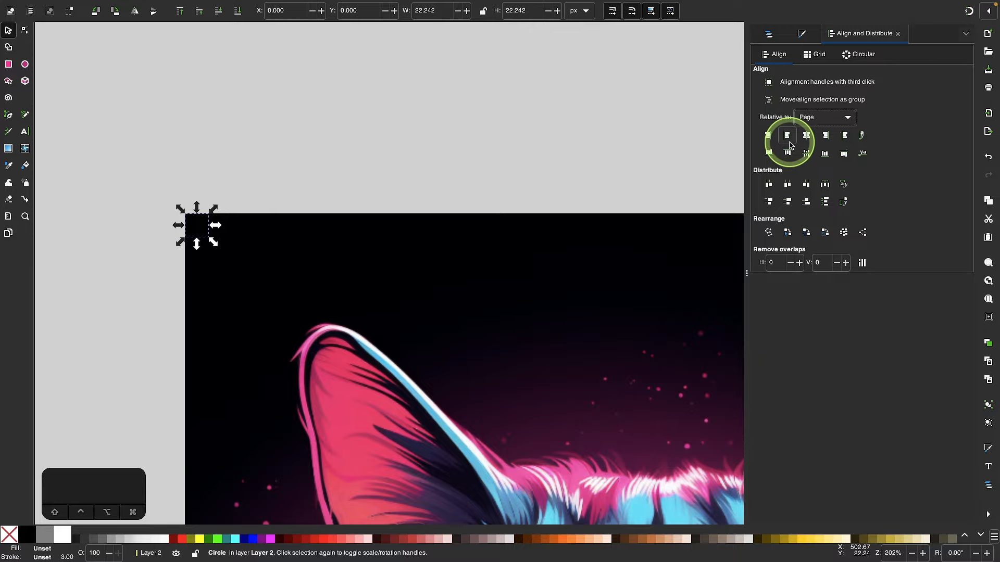
Step: Scale the circle down proportionally to about 20.7 px, keeping it in the page's upper-left corner
scroll(178, 285, "down", 2, "ctrl")
scroll(179, 285, "down", 4, "ctrl")
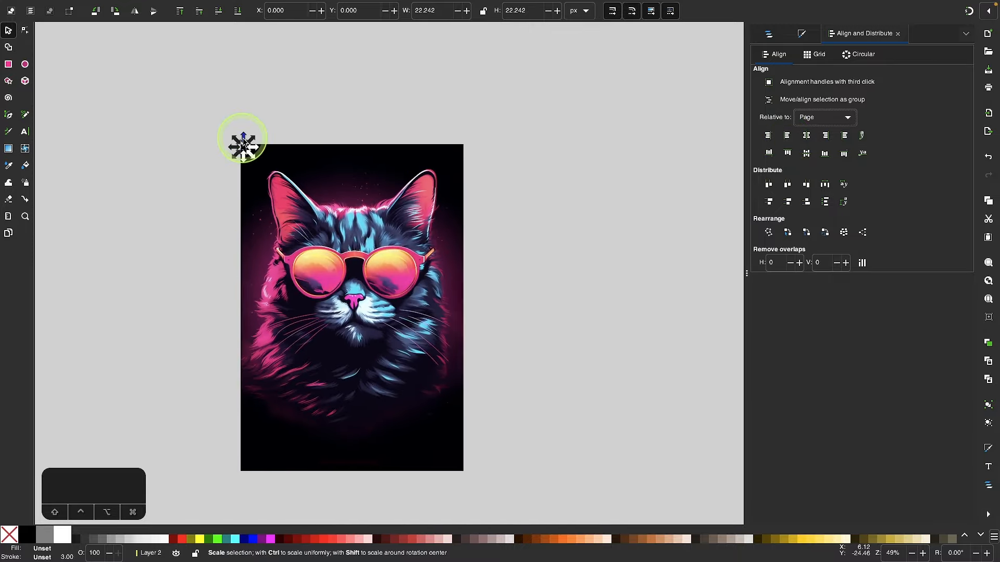
scroll(243, 141, "up", 12, "ctrl")
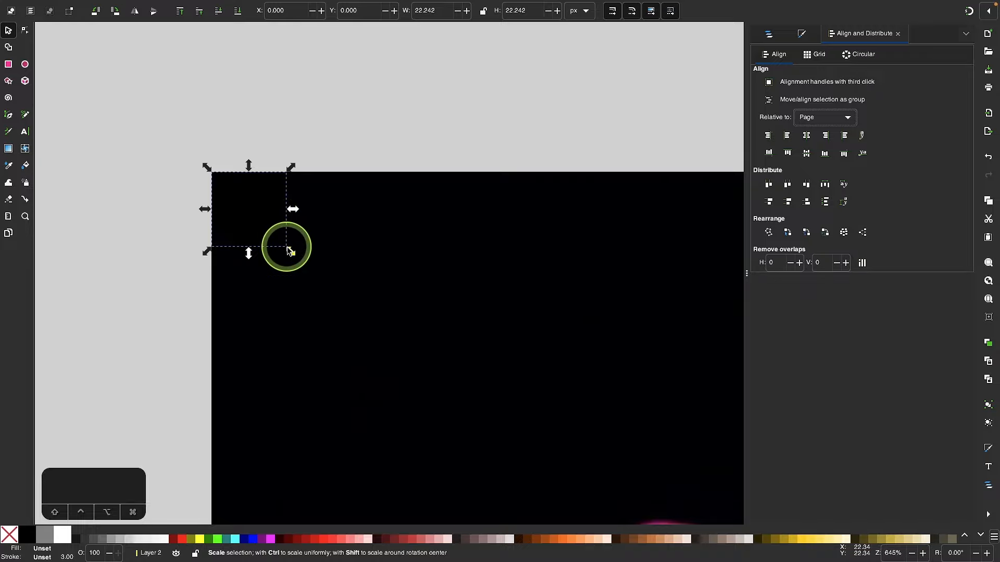
left_click_drag(290, 250, 286, 243)
scroll(286, 243, "down", 5, "ctrl")
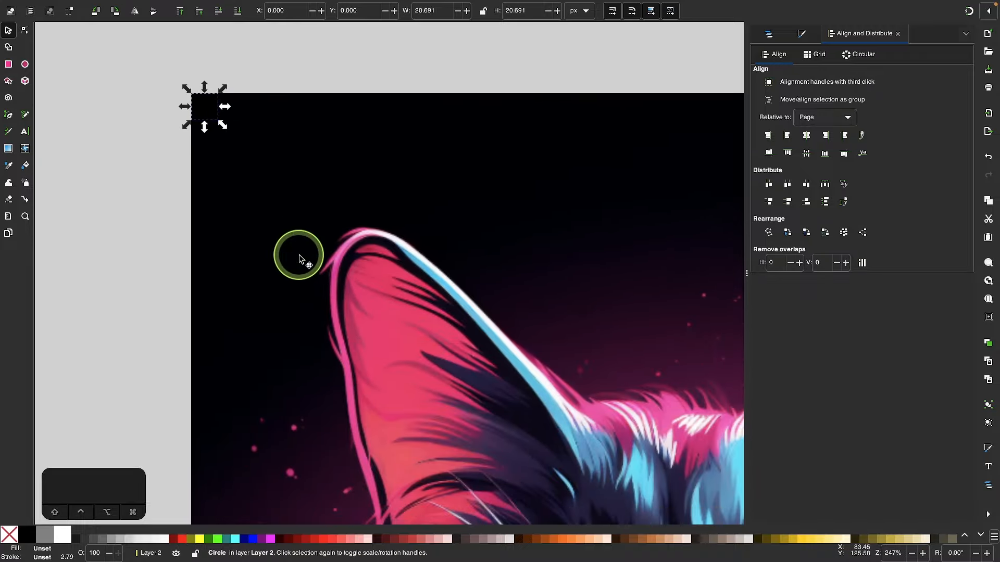
scroll(299, 254, "down", 5, "ctrl")
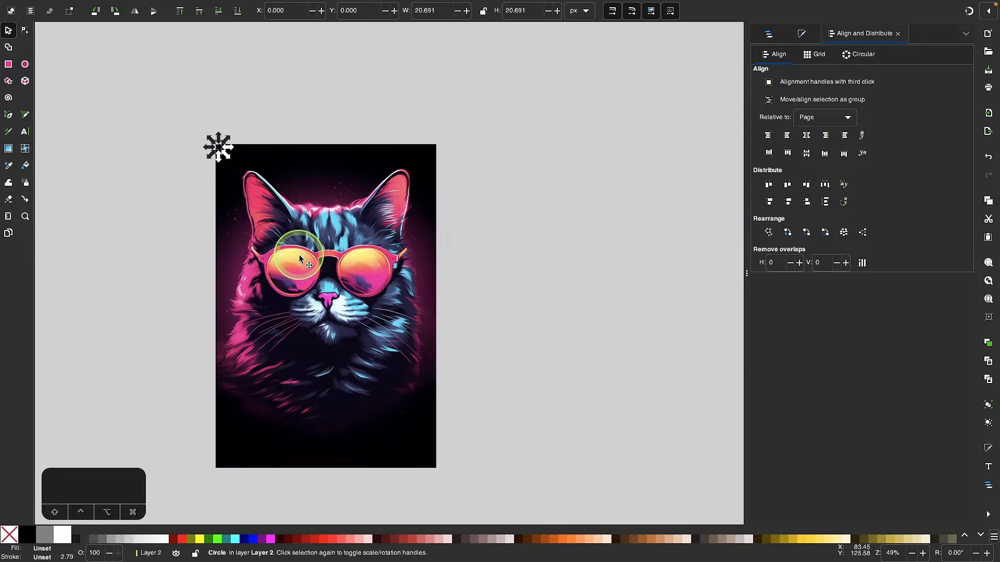
Step: Reselect only the small circle in the page's upper-left corner and open Create Tiled Clones for it
left_click(341, 218)
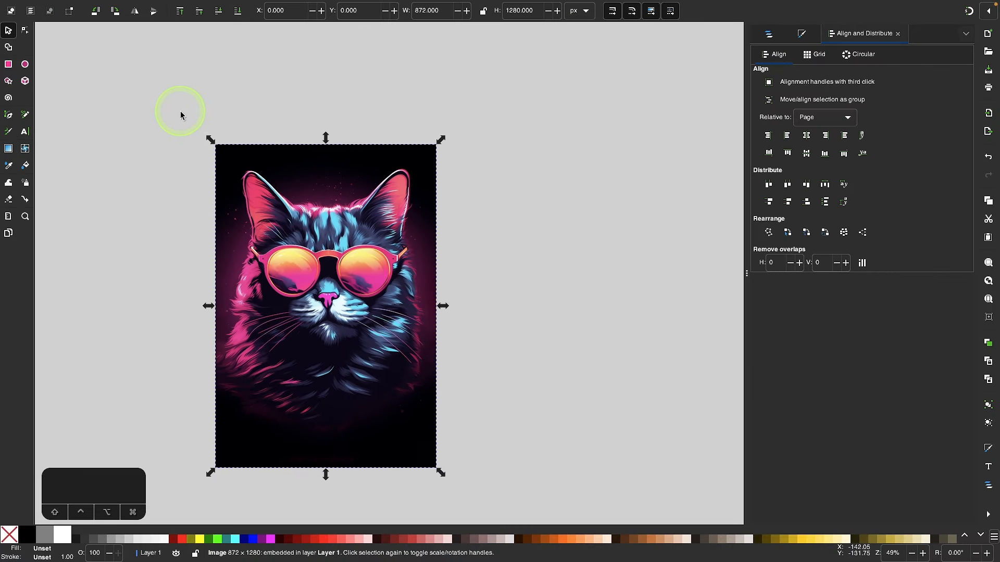
left_click_drag(181, 112, 208, 124)
left_click_drag(250, 174, 249, 172)
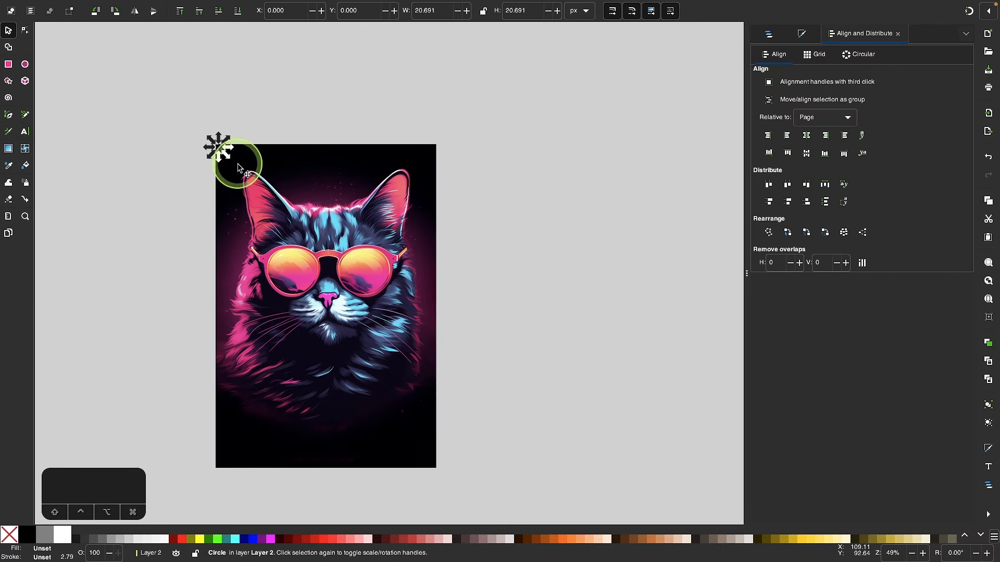
mouse_move(52, 4)
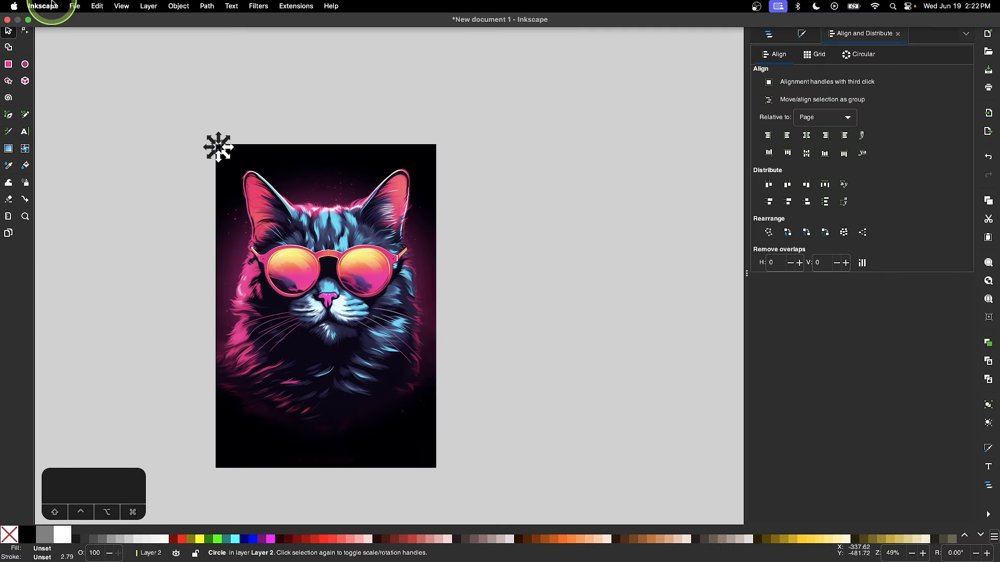
left_click(97, 7)
left_click(183, 143)
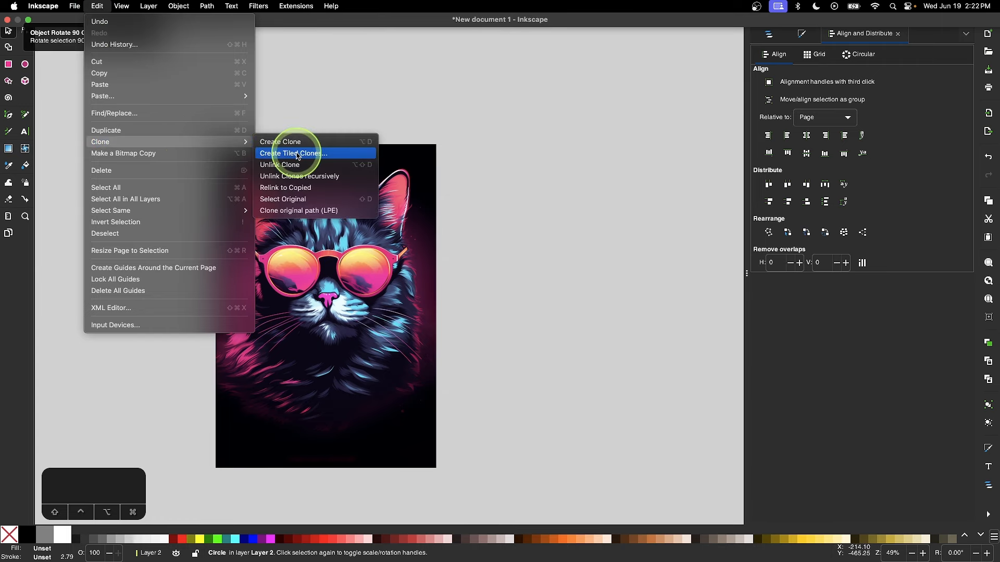
left_click(298, 155)
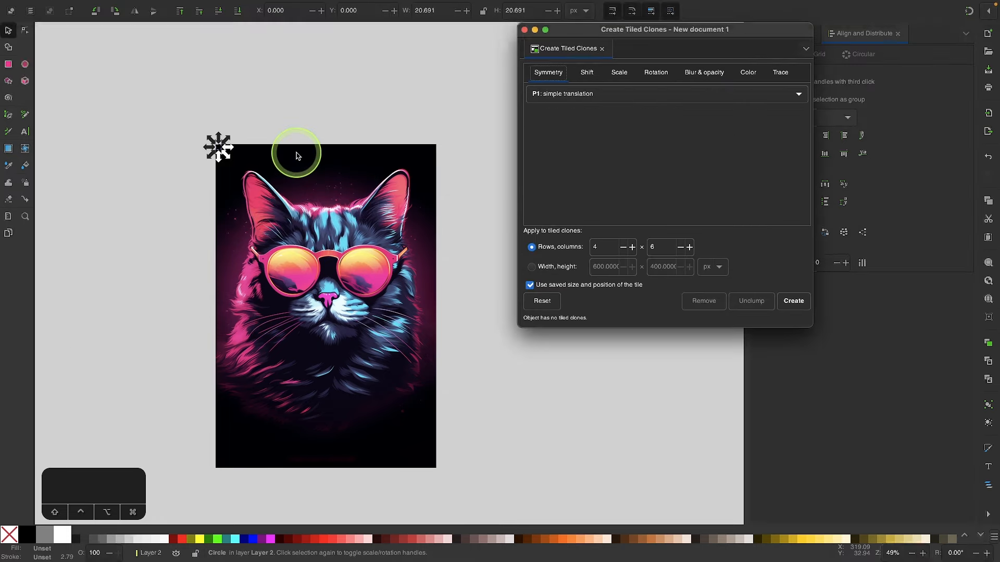
Step: Define the tiled clone area by width and height instead of rows and columns, at 872 × 1280 px
left_click_drag(660, 41, 647, 112)
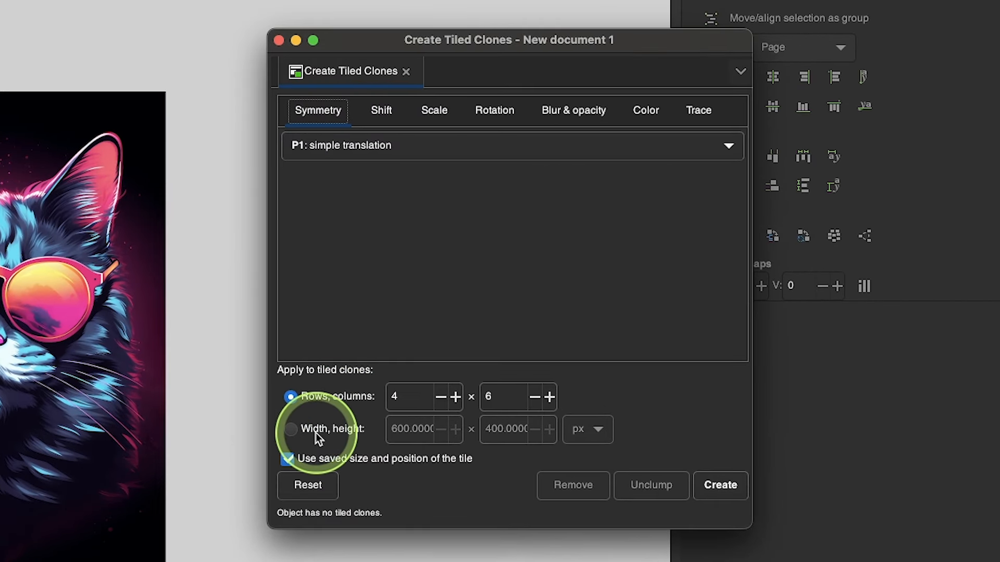
left_click(363, 415)
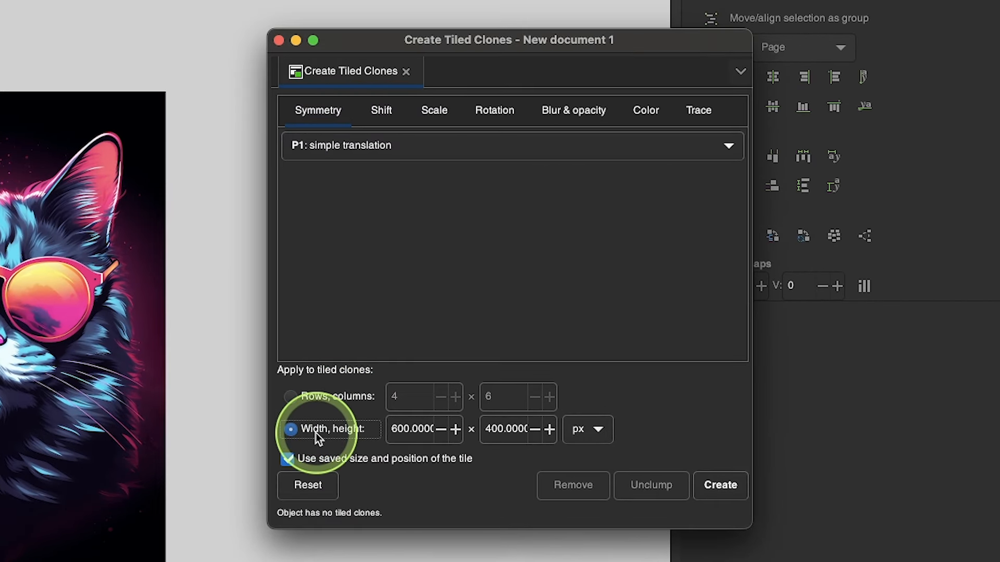
double_click(415, 430)
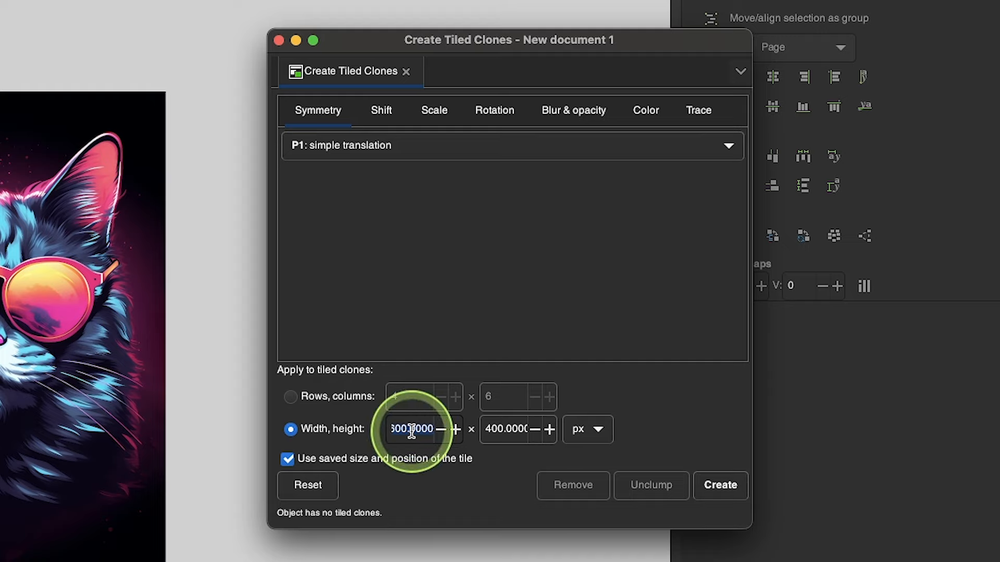
double_click(497, 427)
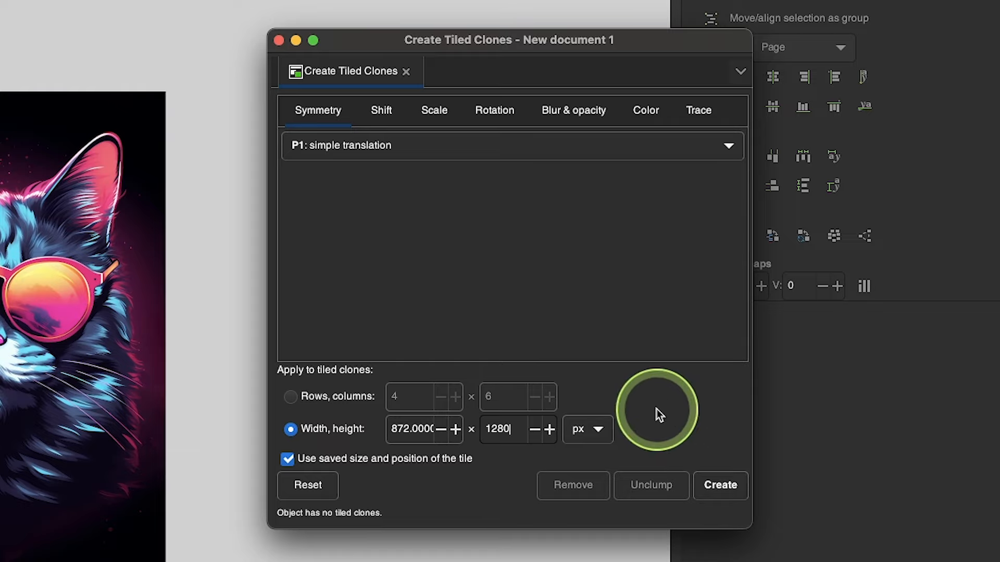
Step: Enable tracing of the drawing under the clones, applying the picked value to Color only, with Size turned off
left_click(693, 111)
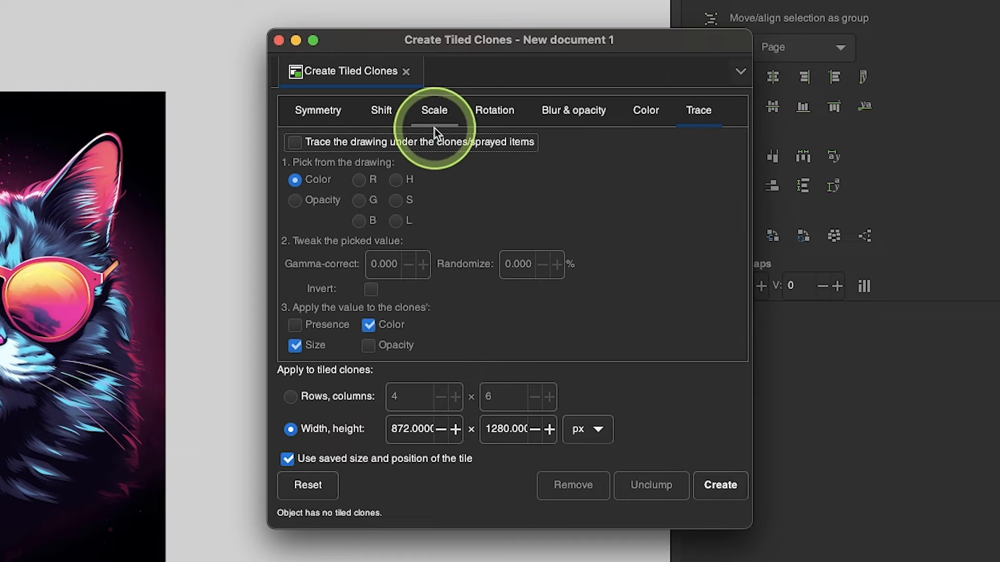
left_click(297, 147)
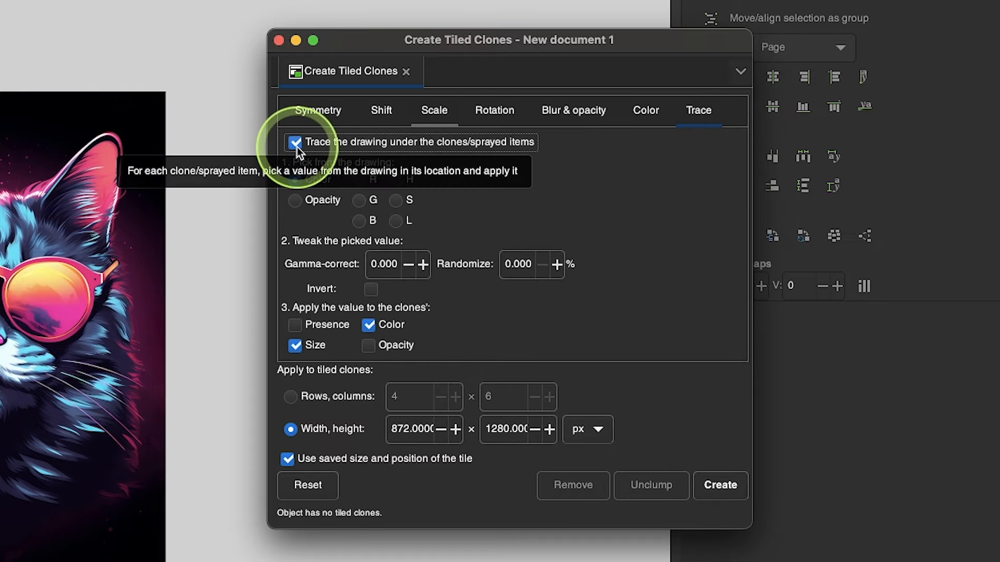
left_click(297, 348)
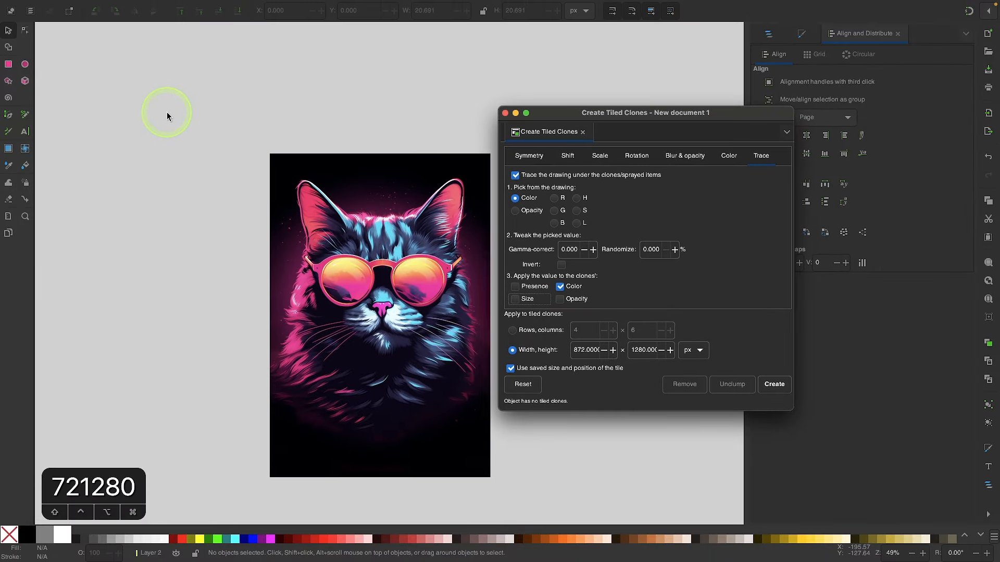
Step: Reselect the small circle in the page's upper-left corner and create its tiled clones over the cat image
left_click_drag(240, 125, 320, 180)
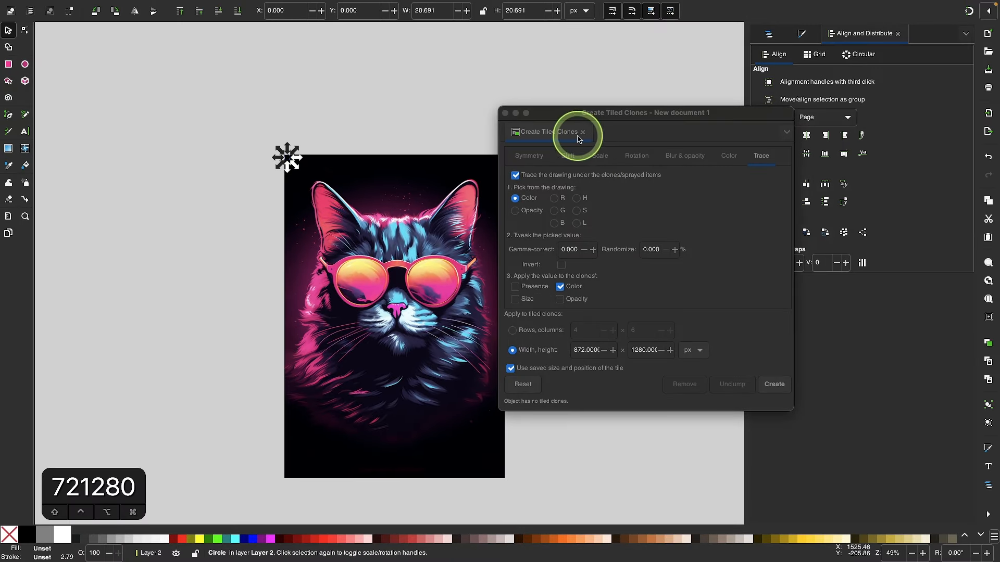
left_click(578, 137)
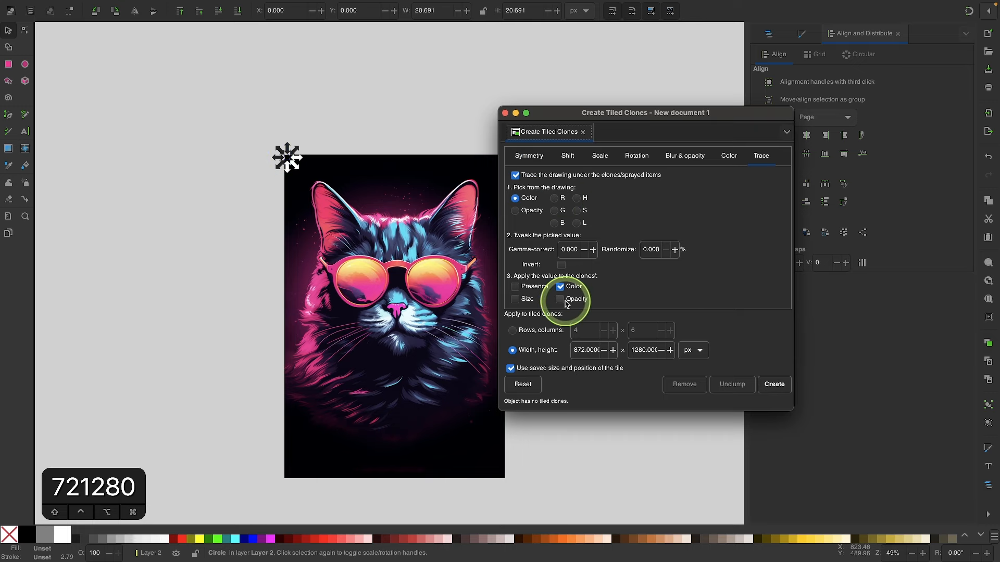
left_click(773, 389)
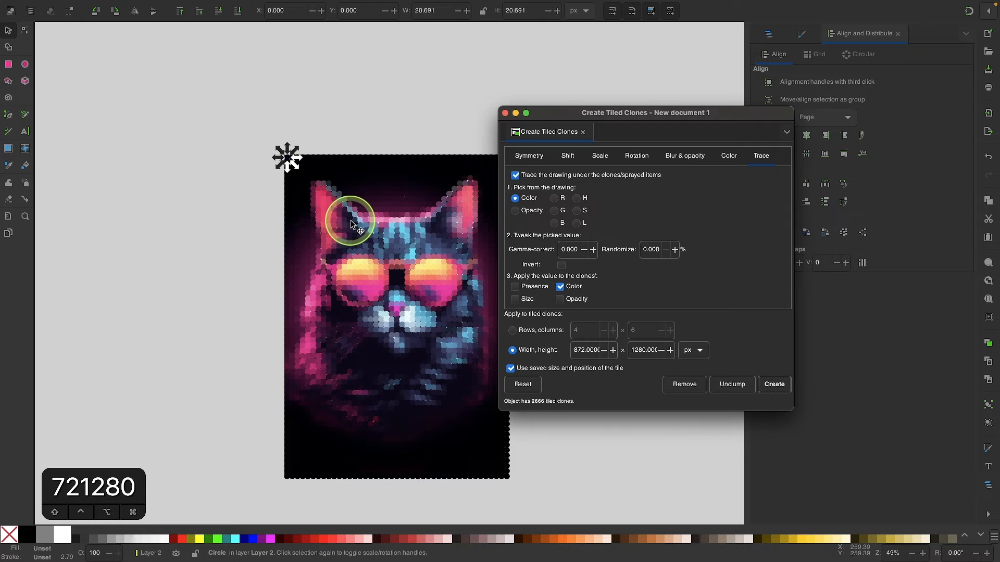
left_click(583, 133)
Step: Reselect the original circle beneath its clone in the upper-left corner and shrink it uniformly around its centre to about 15.2 px
scroll(326, 215, "up", 4)
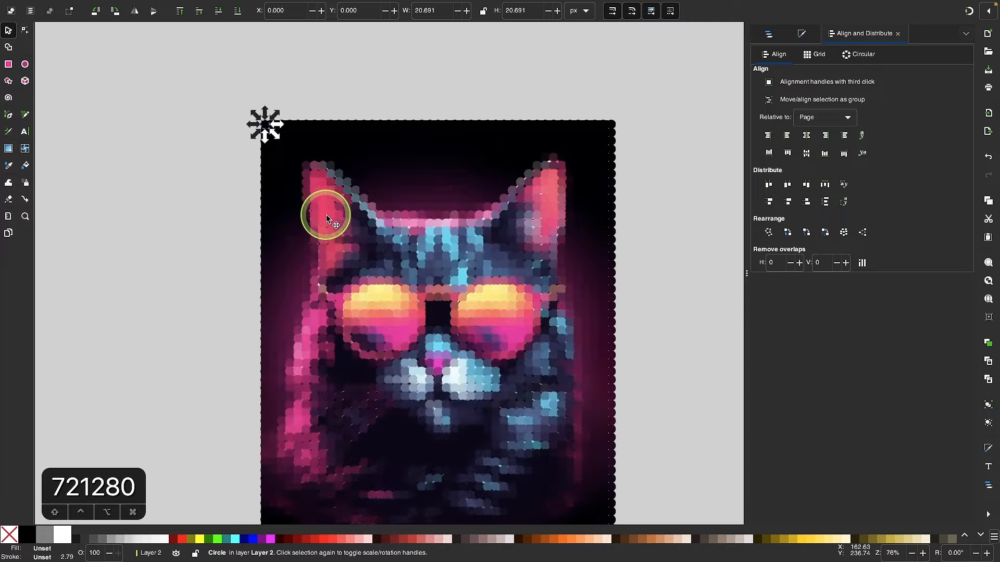
scroll(326, 215, "down", 1)
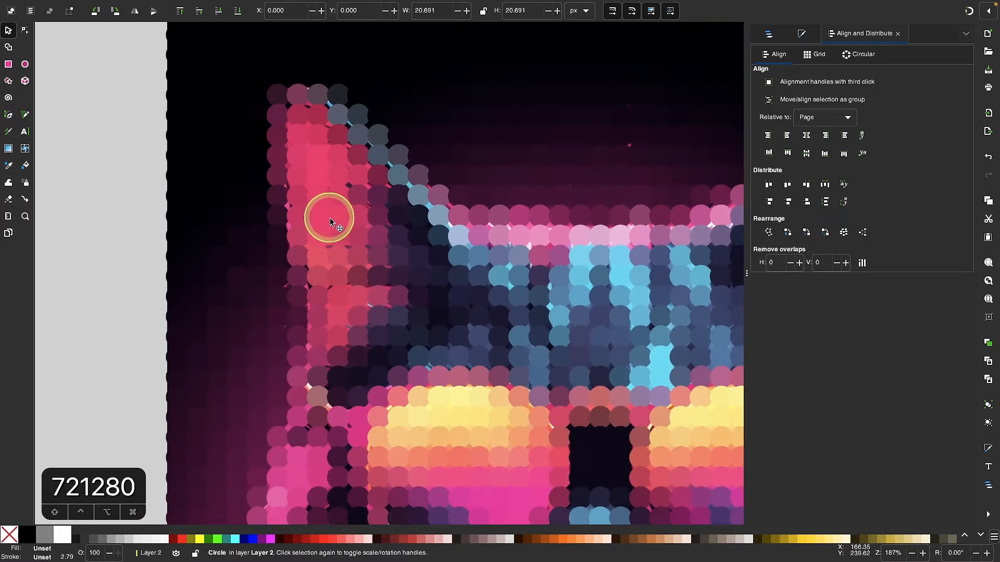
scroll(513, 293, "right", 6)
scroll(513, 292, "down", 5)
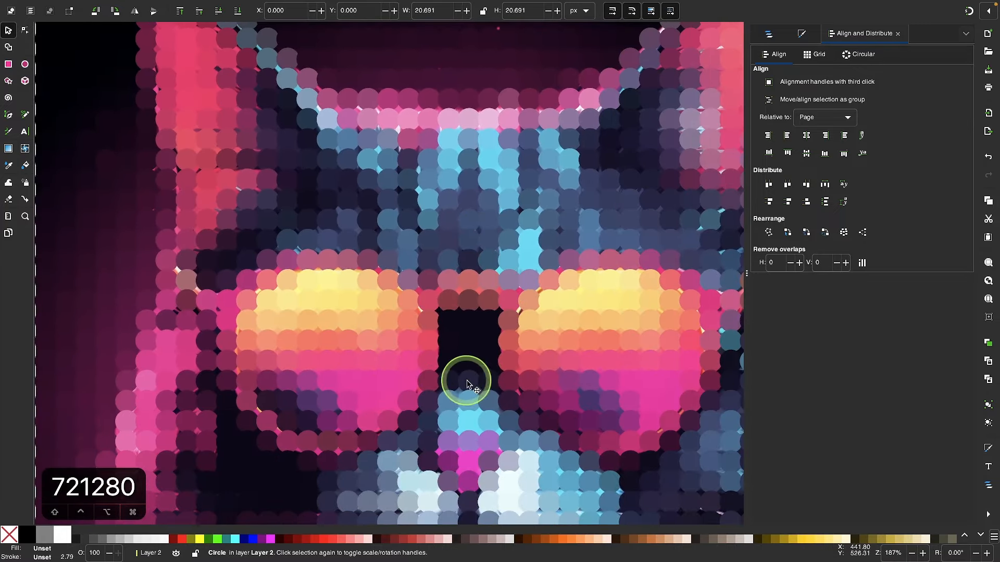
scroll(496, 390, "up", 5)
scroll(496, 391, "left", 4)
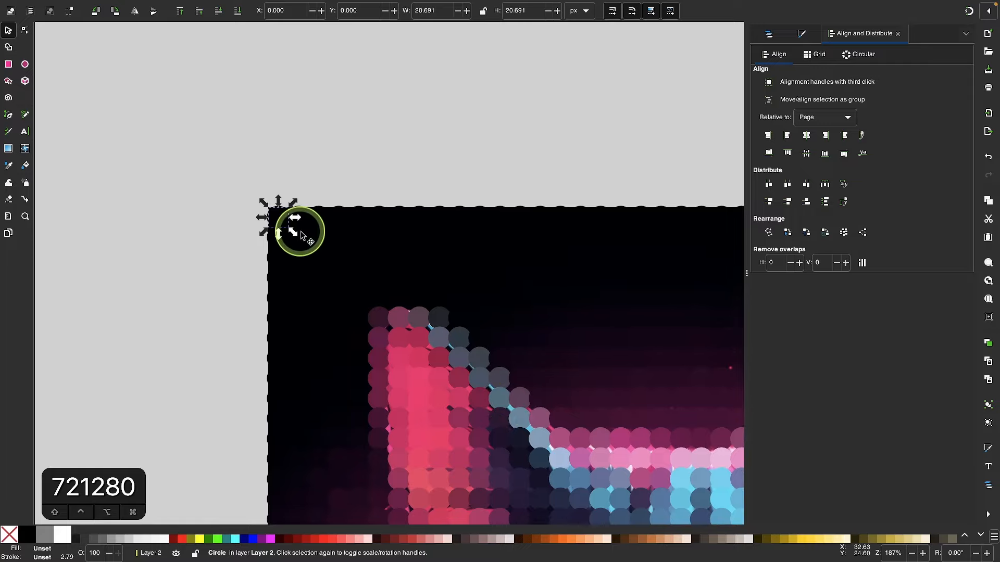
scroll(276, 223, "up", 3)
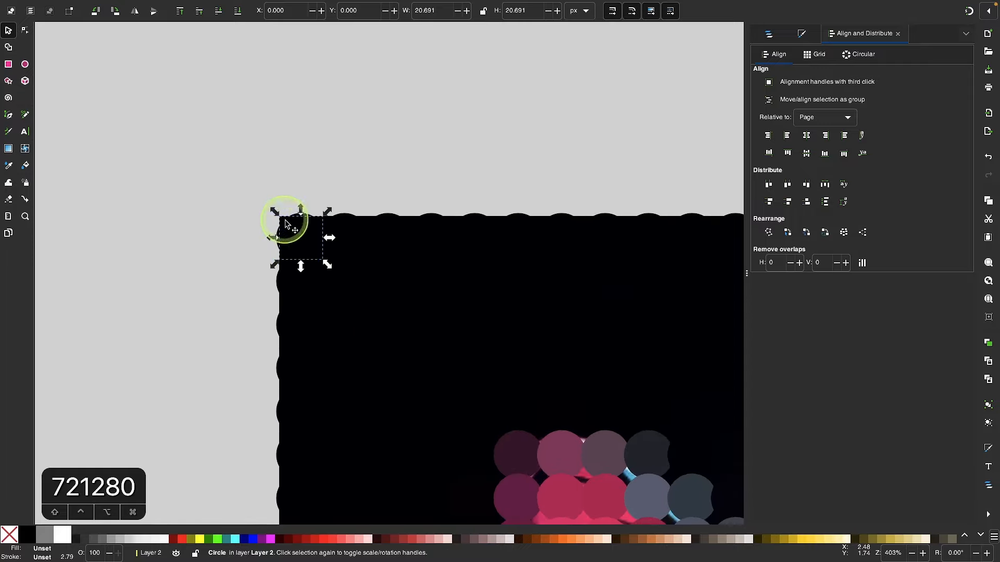
key("alt+d")
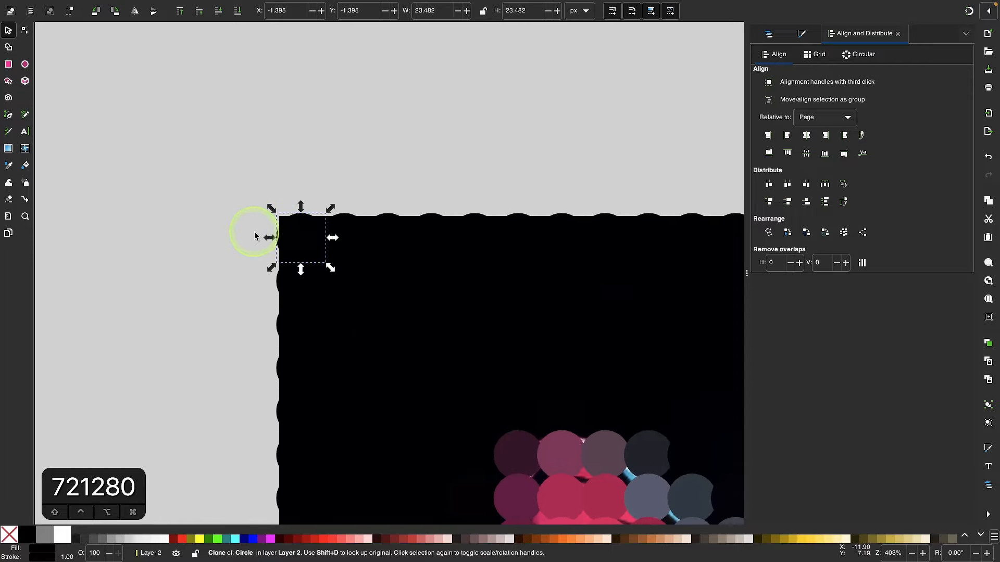
left_click(295, 238, "alt")
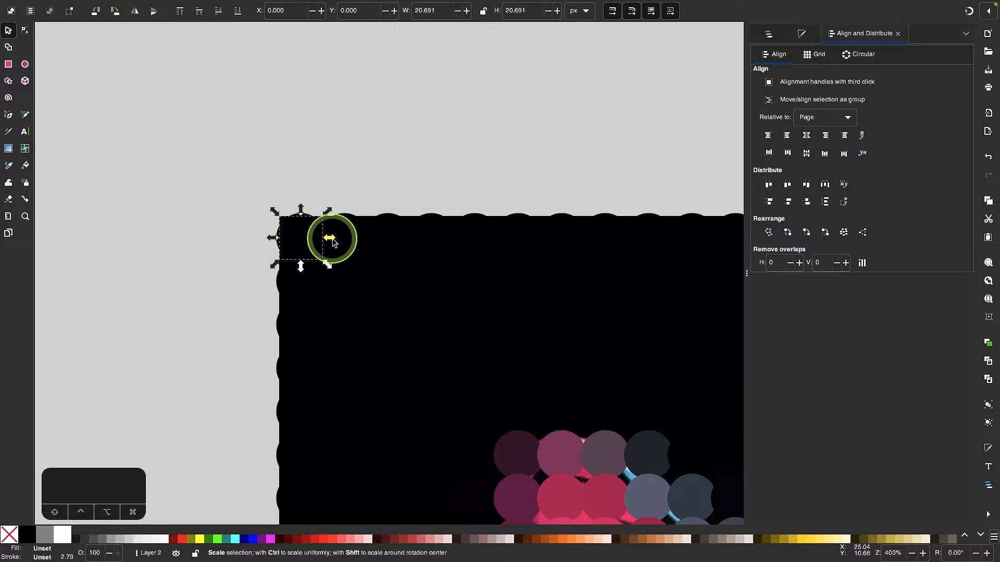
left_click_drag(334, 243, 328, 243)
Step: Examine the size and spacing of the shrunken clones across the cat image
scroll(327, 238, "down", 4)
scroll(327, 238, "down", 6)
scroll(327, 239, "right", 4)
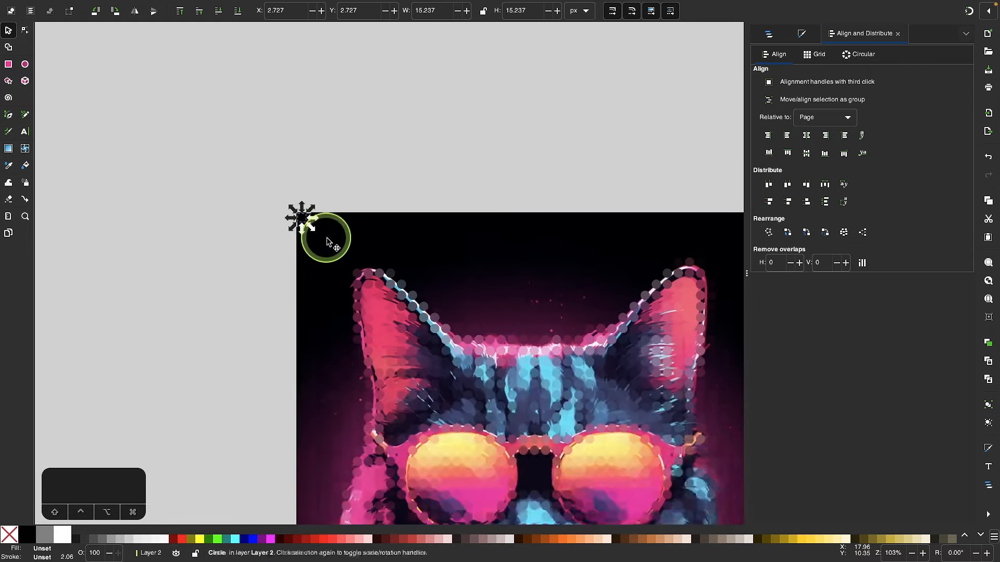
scroll(326, 238, "up", 2)
scroll(326, 238, "left", 2)
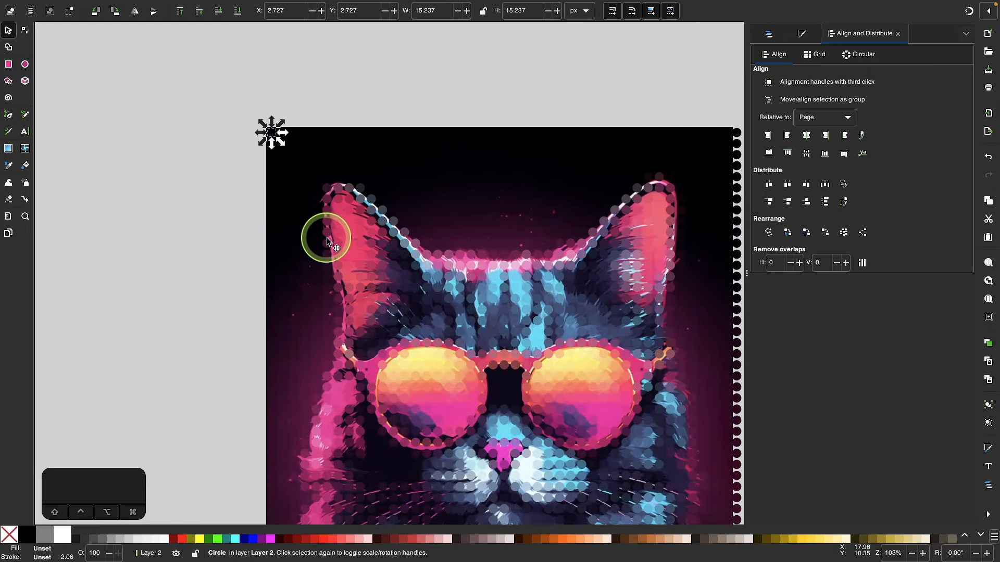
left_click_drag(328, 241, 472, 277)
scroll(357, 316, "down", 7)
scroll(357, 317, "right", 2)
scroll(471, 276, "up", 4)
scroll(471, 277, "left", 2)
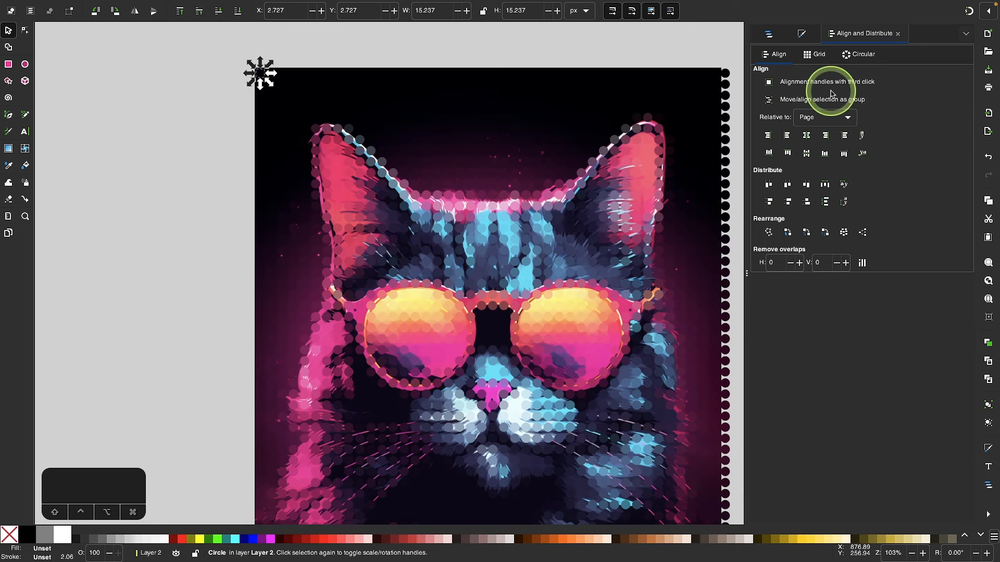
Step: Hide Layer 1, which holds the original cat image, in Layers and Objects
left_click(774, 36)
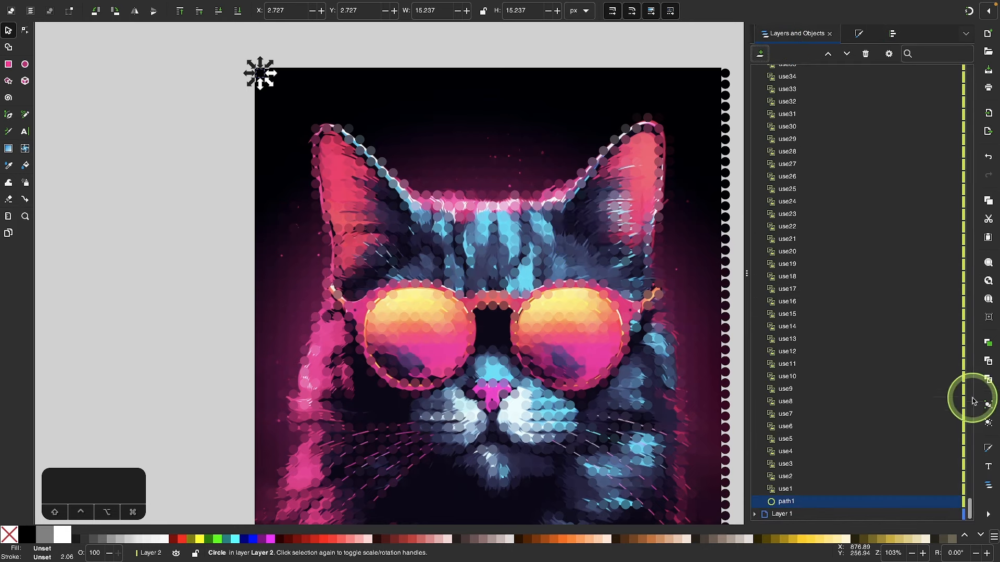
left_click(783, 514)
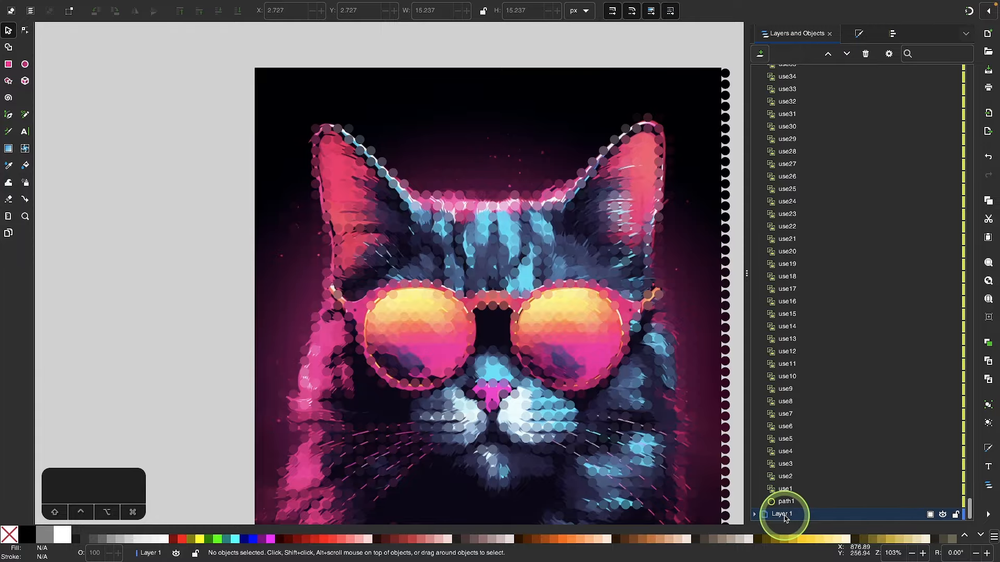
left_click(943, 515)
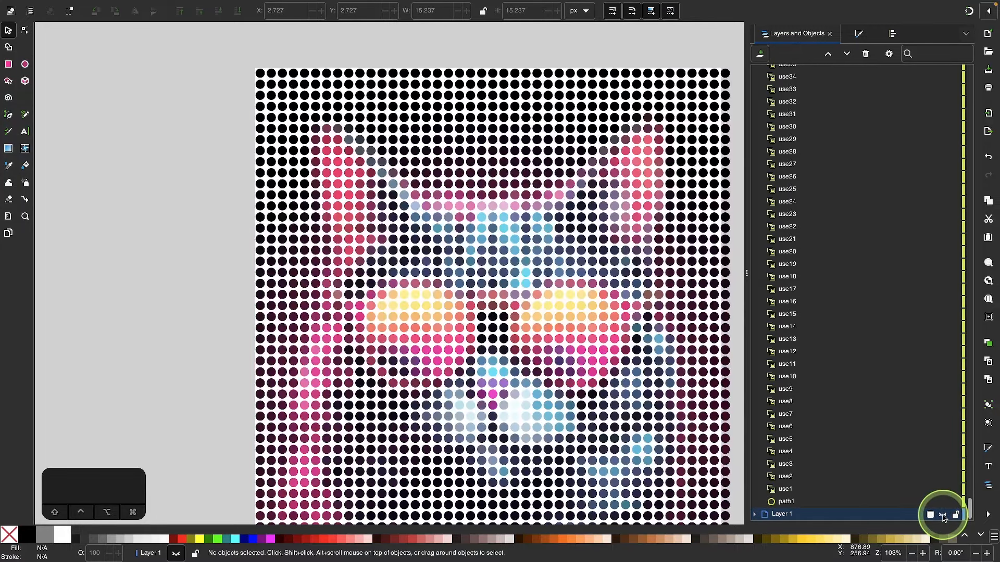
Step: Draw a black rectangle about 935 × 1325 px over the whole dot grid on Layer 2 and lower it to the bottom
scroll(359, 299, "down", 3)
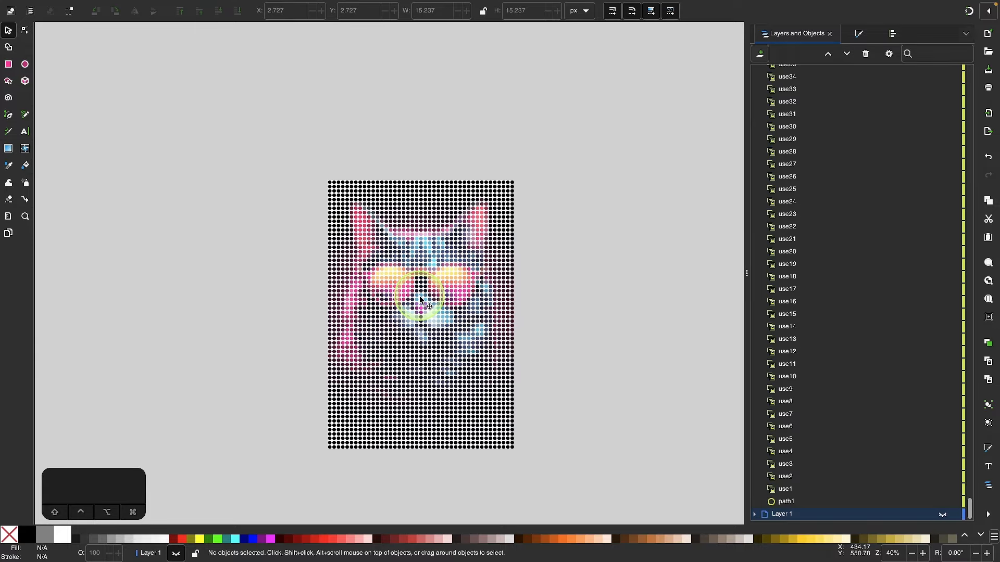
scroll(421, 301, "up", 2)
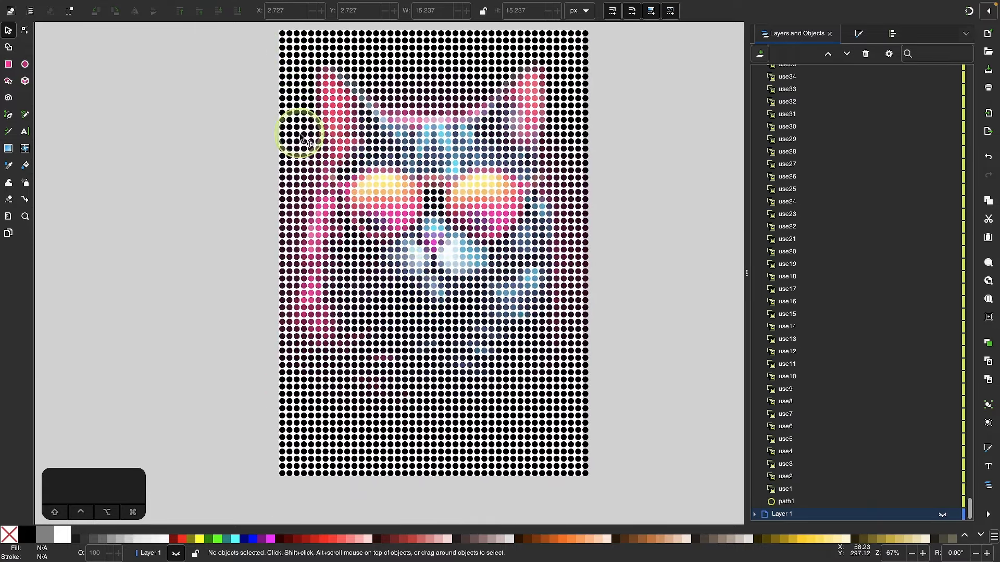
scroll(539, 177, "right", 2)
scroll(540, 177, "up", 1)
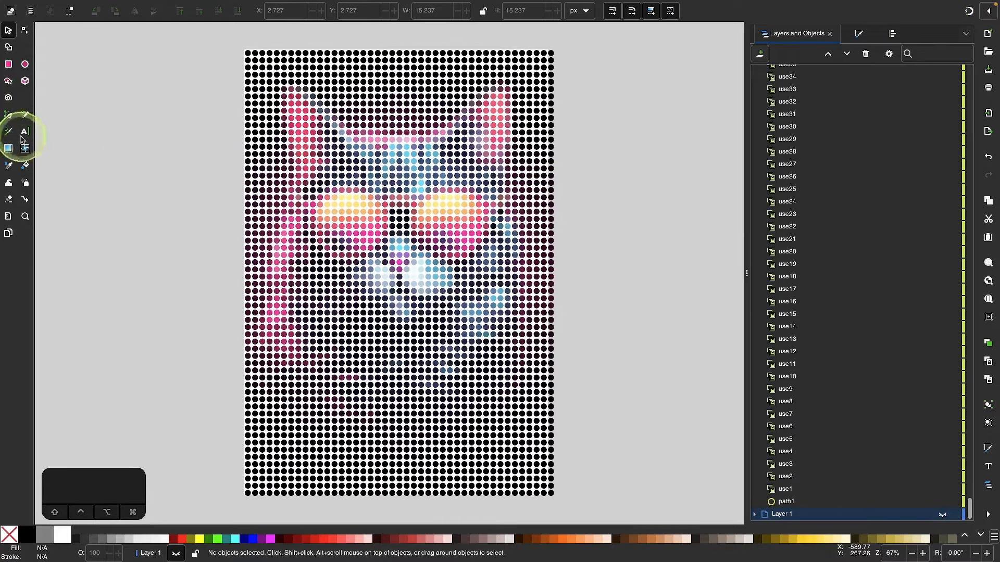
left_click(9, 69)
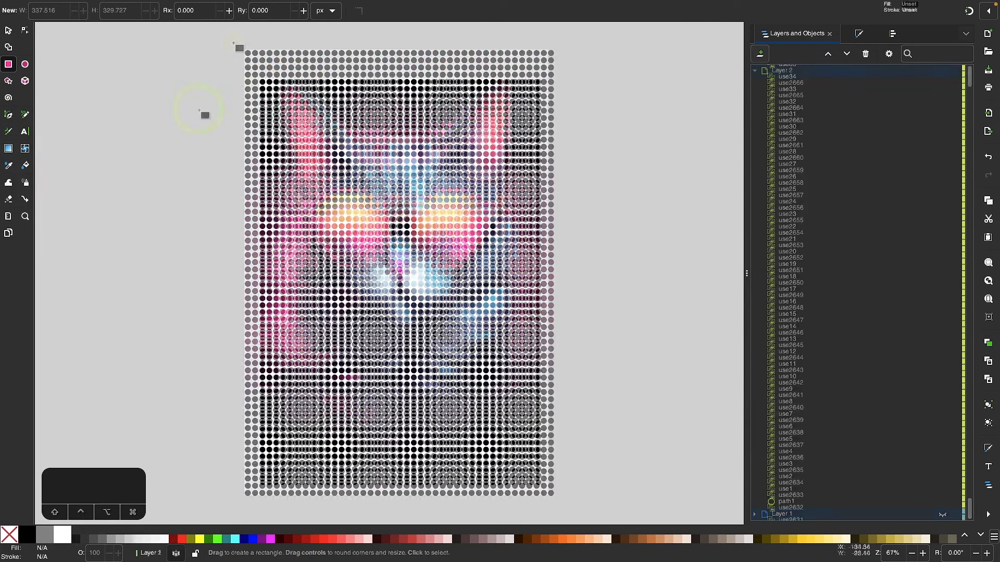
left_click_drag(250, 72, 547, 493)
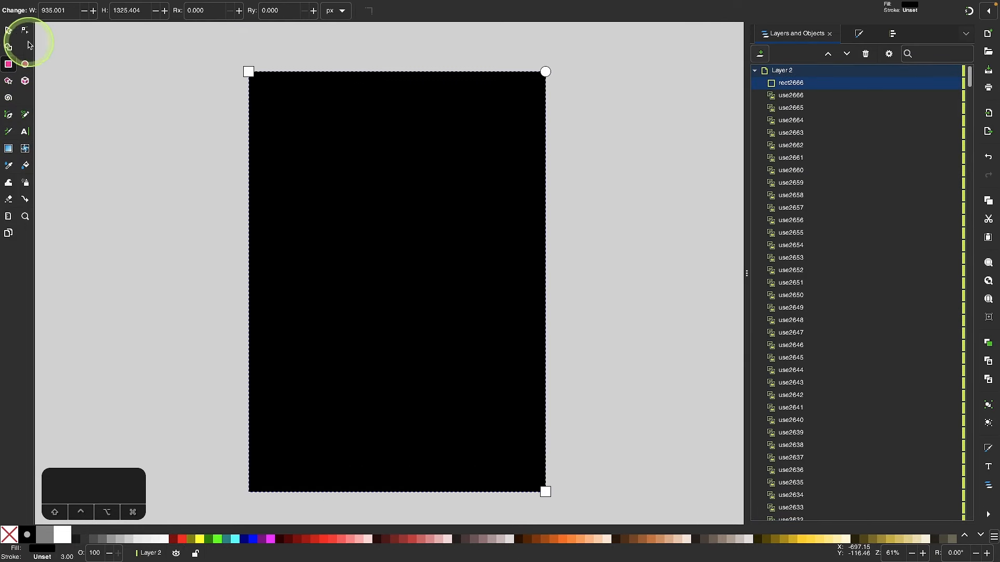
left_click(9, 30)
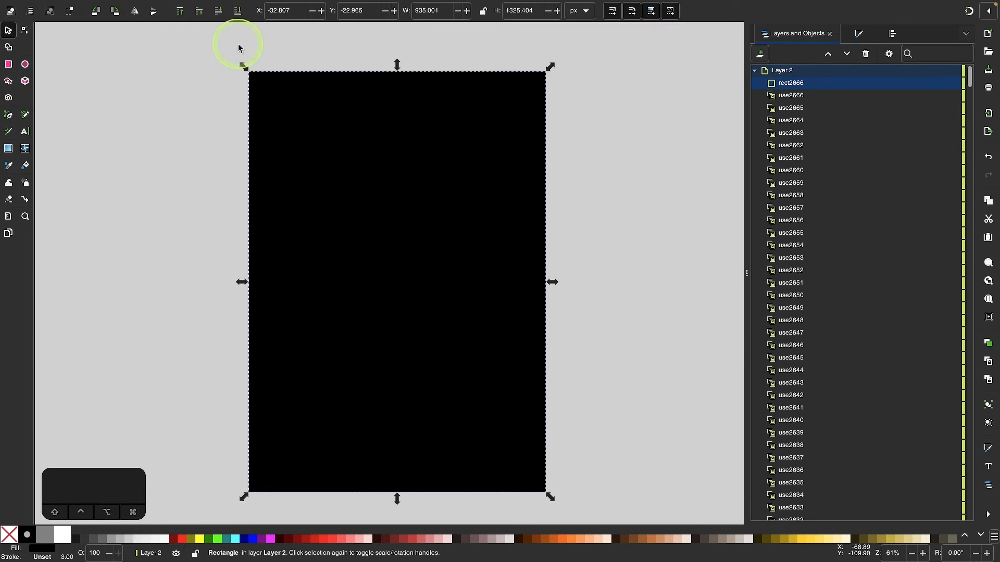
left_click(238, 13)
Step: Examine the colored dots against the black background up close, selecting individual clones in the sunglasses area
scroll(392, 262, "up", 2)
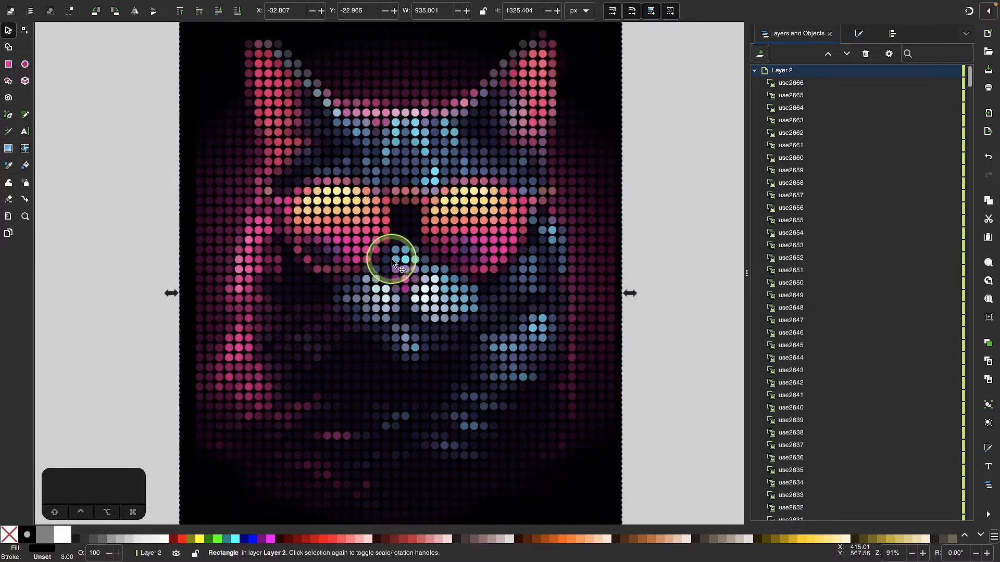
scroll(392, 260, "down", 2)
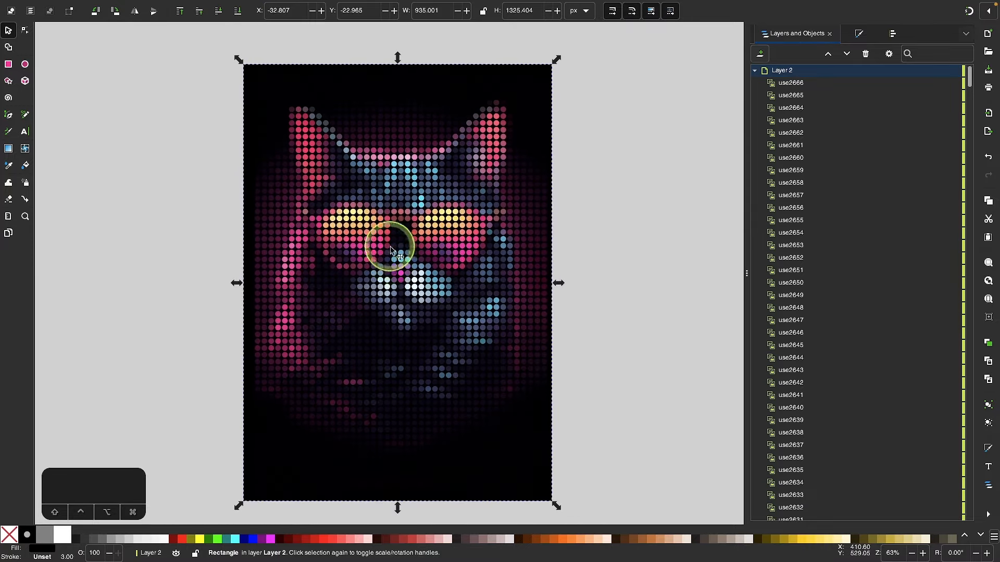
scroll(387, 241, "up", 5)
scroll(384, 237, "up", 6)
scroll(384, 237, "down", 5)
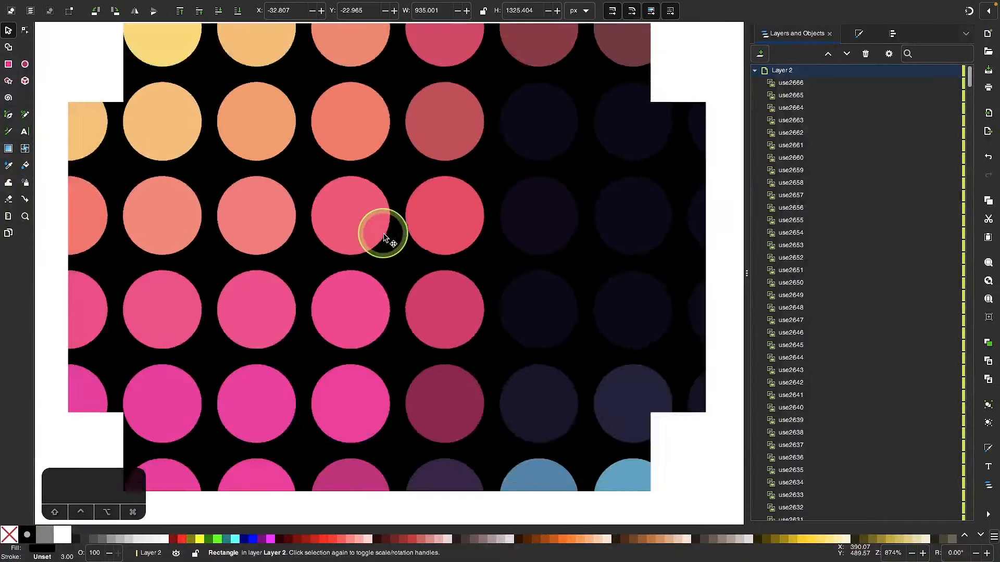
scroll(384, 237, "up", 5)
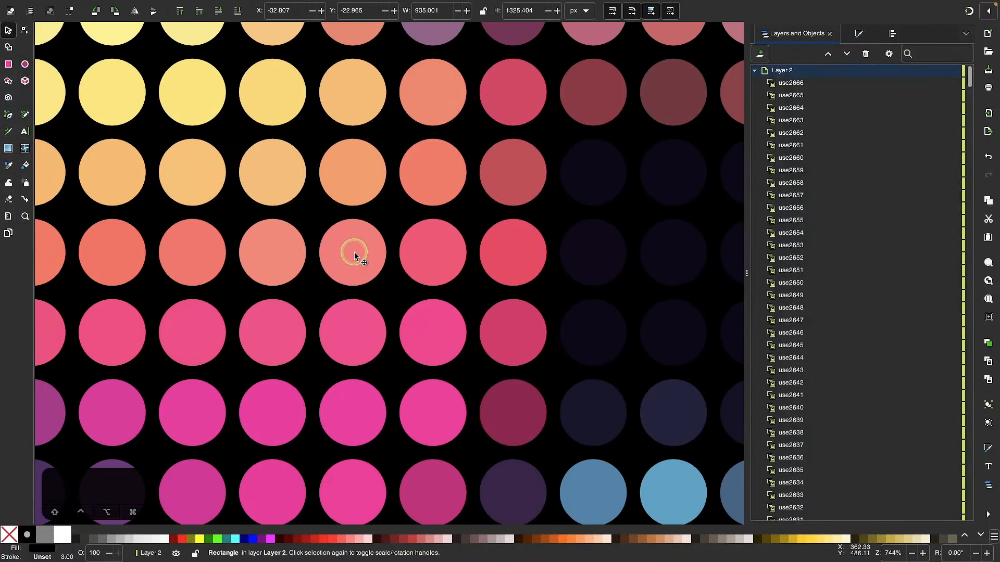
left_click(349, 228)
left_click(271, 250)
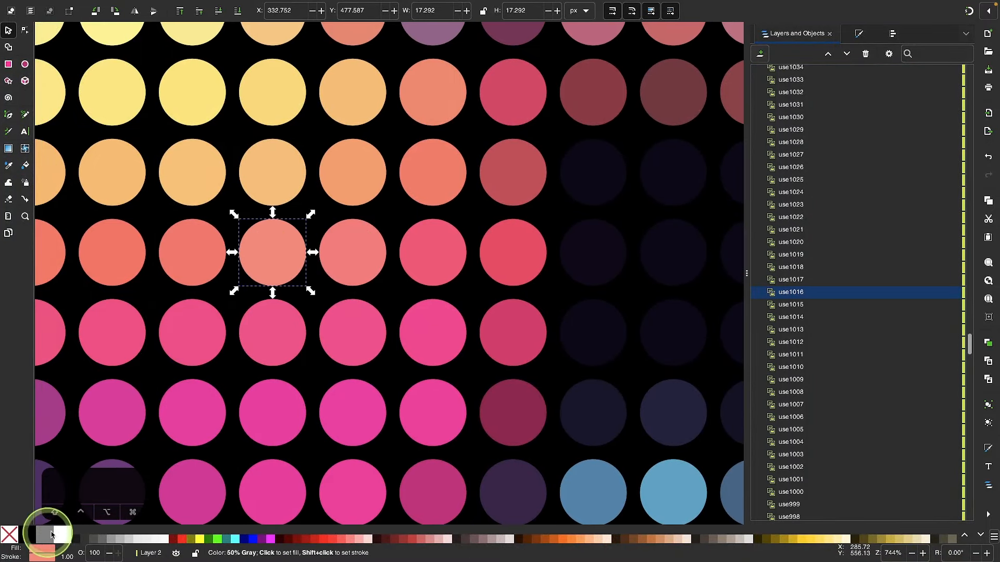
left_click(211, 165)
scroll(224, 163, "up", 5)
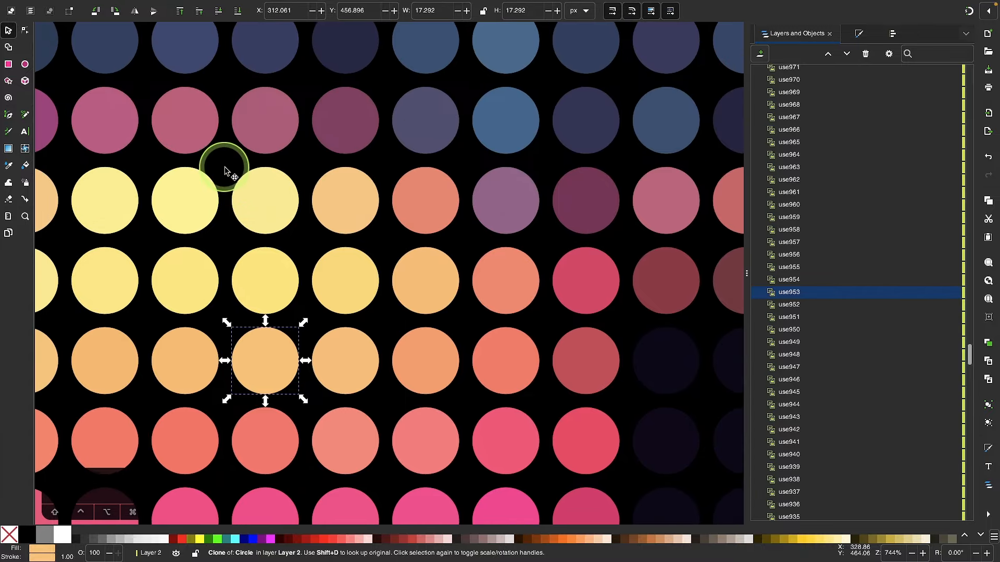
Step: Inspect individual clones on the cat's forehead and the finished dot artwork as a whole, leaving nothing selected
left_click(258, 187)
left_click(282, 125)
scroll(424, 150, "up", 5)
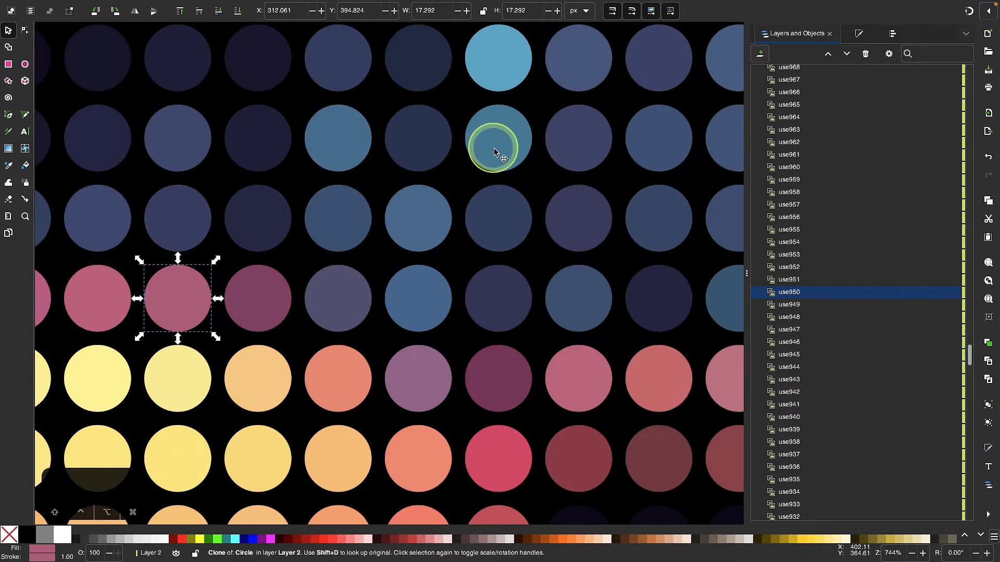
left_click(489, 148)
scroll(489, 148, "down", 7)
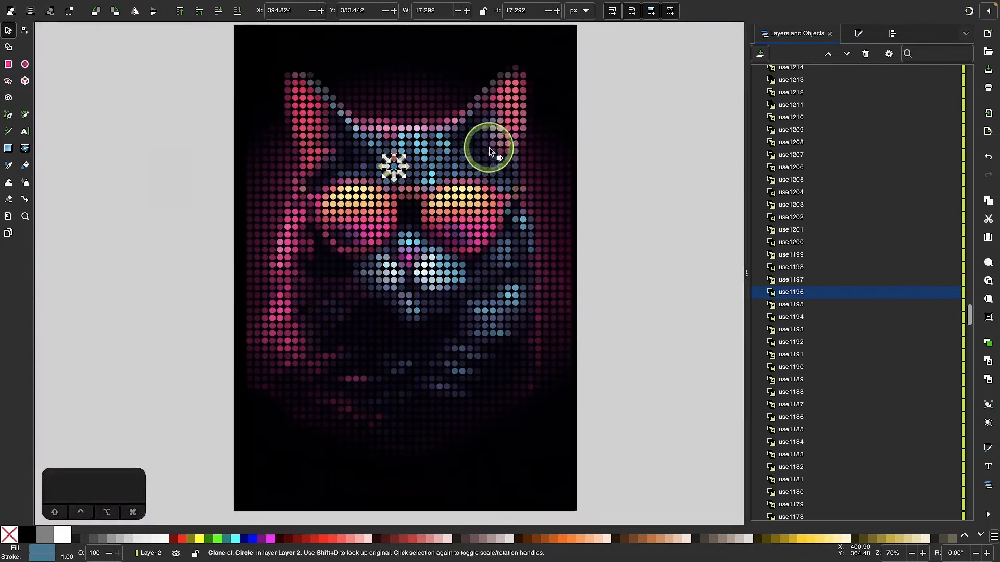
left_click(631, 238)
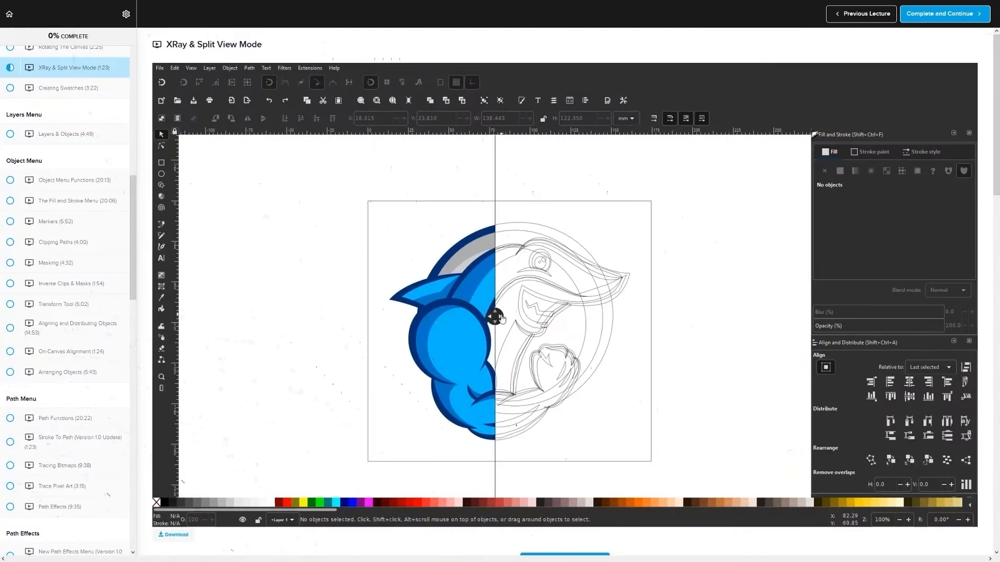
left_click_drag(486, 324, 411, 315)
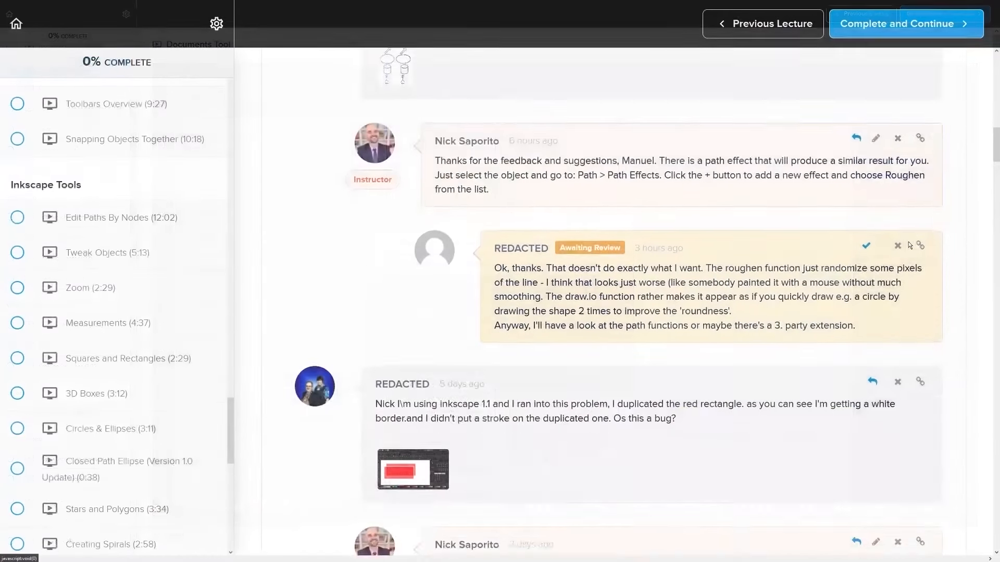
scroll(908, 242, "down", 5)
scroll(927, 241, "down", 10)
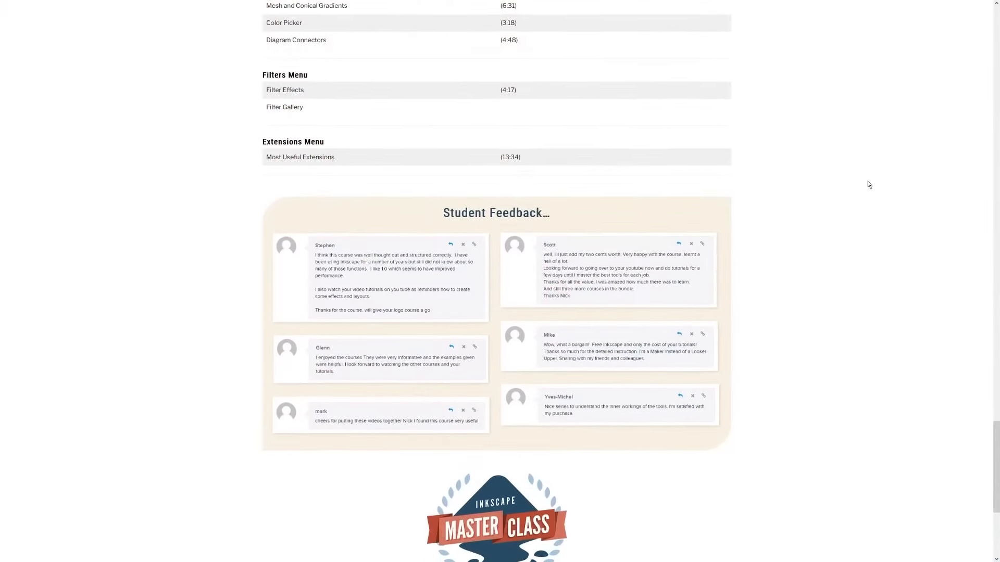
scroll(868, 186, "down", 6)
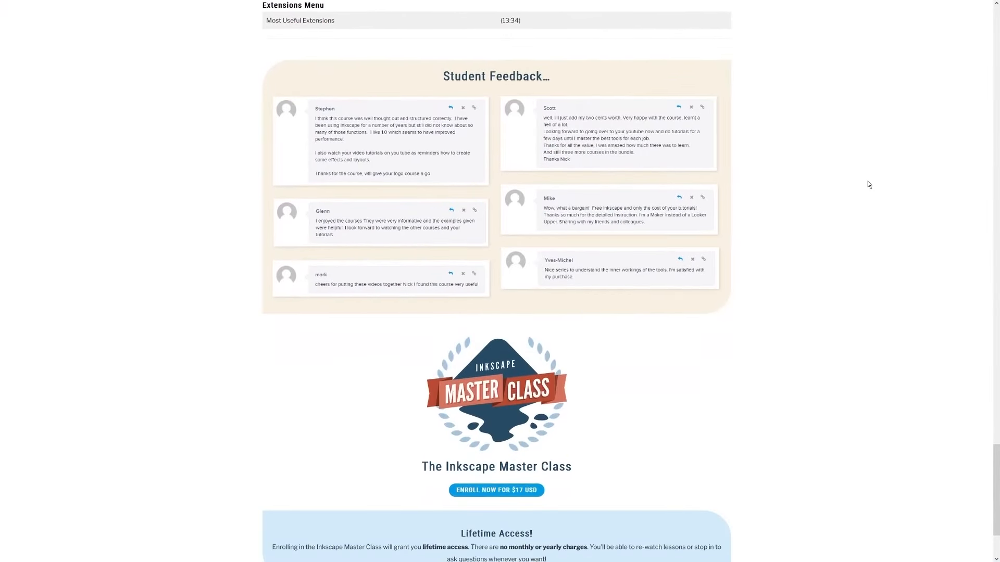
scroll(869, 186, "down", 1)
left_click_drag(564, 369, 447, 379)
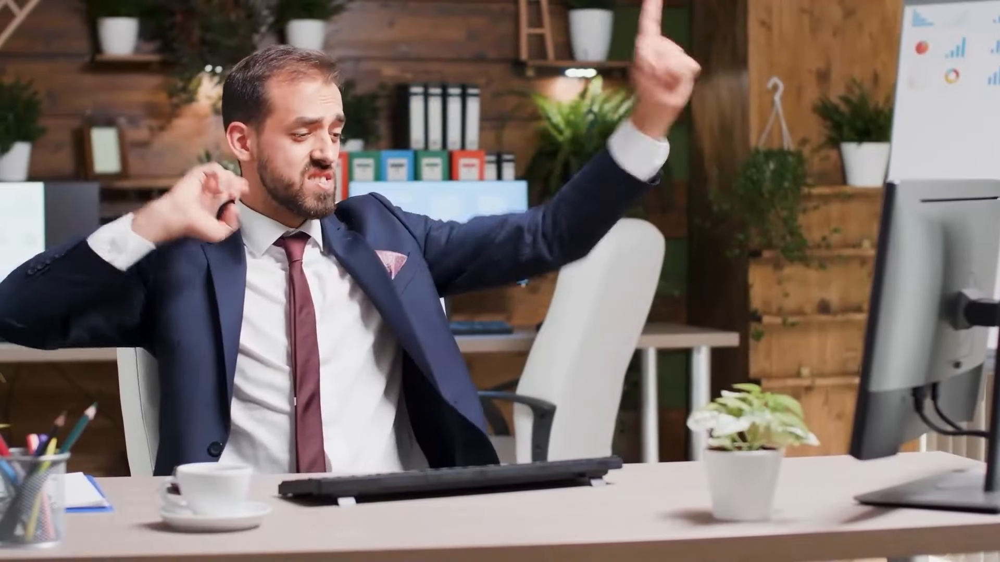